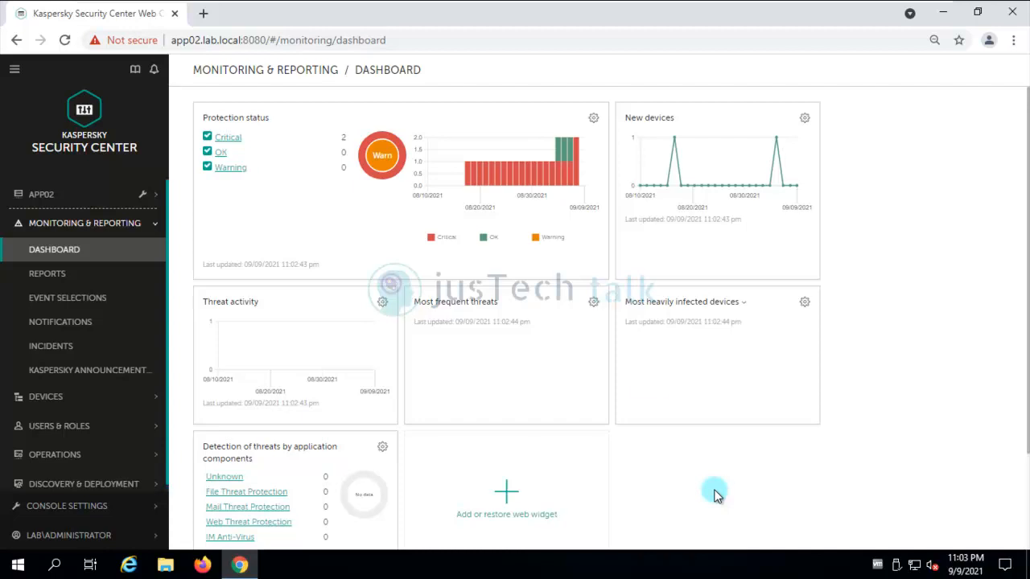
Step: Check the installed programs on the Client01 machine, refresh the list, and return to the App02 machine
mouse_move(524, 11)
left_click(618, 12)
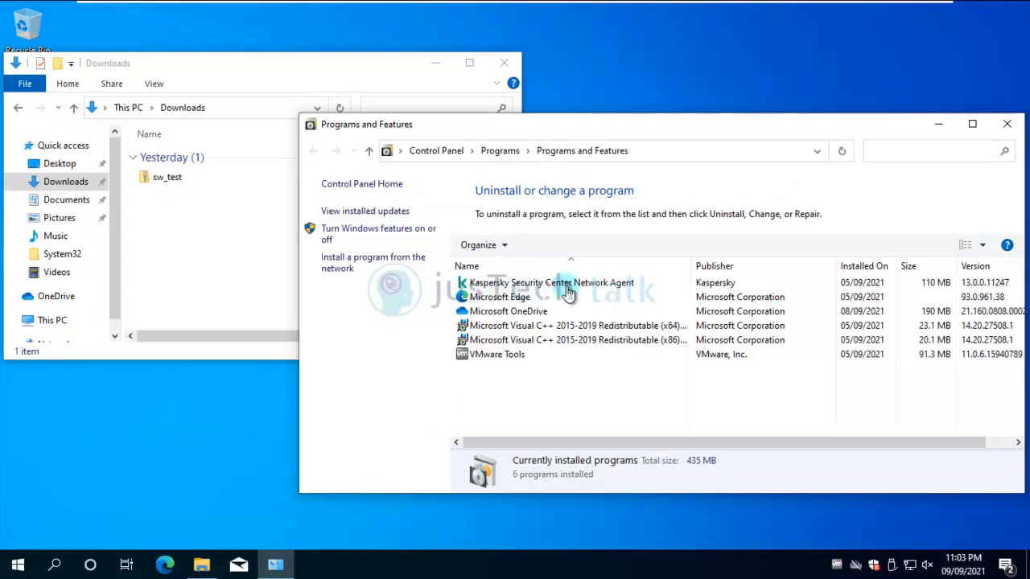
left_click(844, 154)
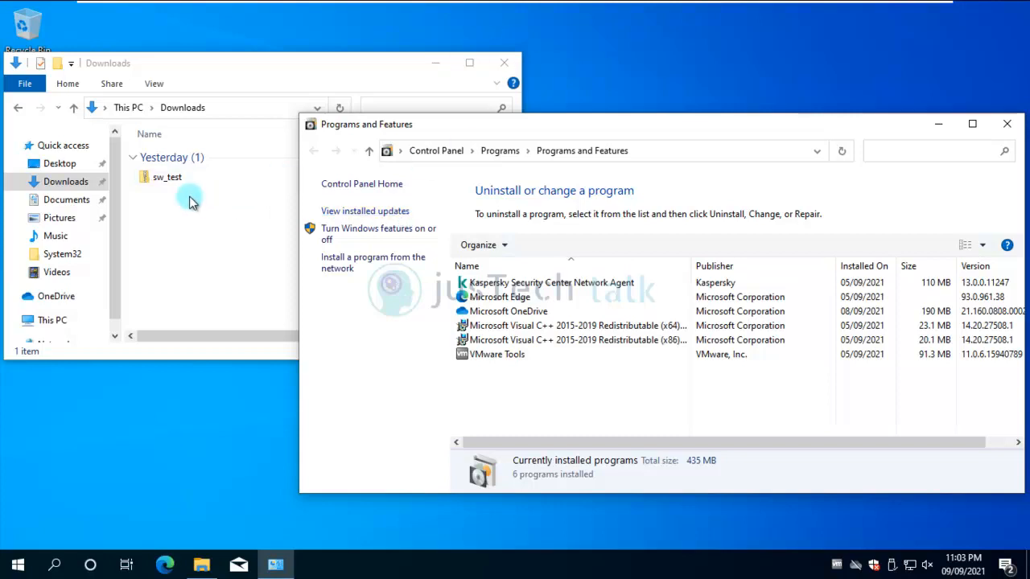
left_click(548, 12)
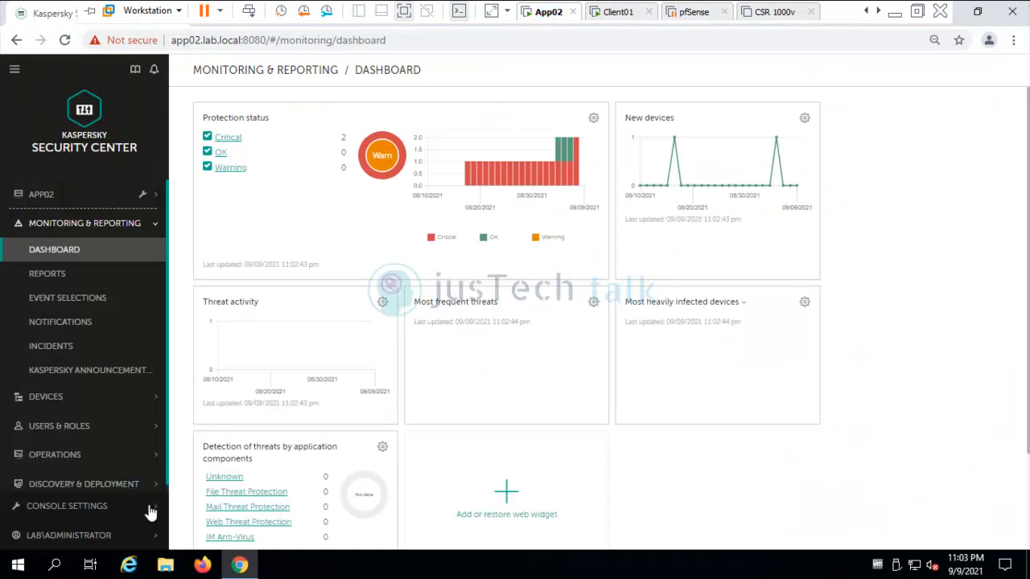
Step: Review the installed web plug-ins and their versions in the console settings, and close the list
left_click(150, 513)
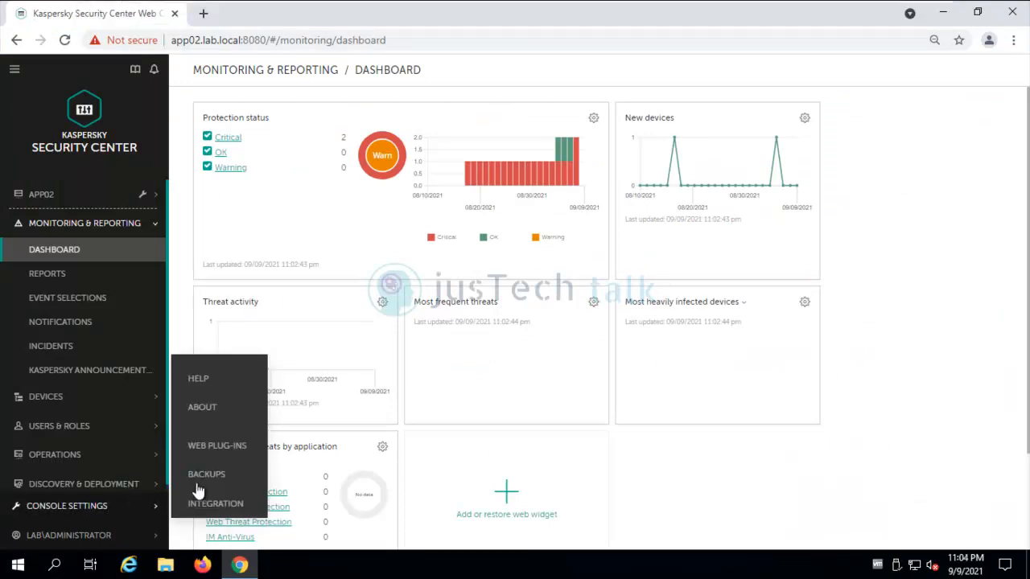
left_click(218, 447)
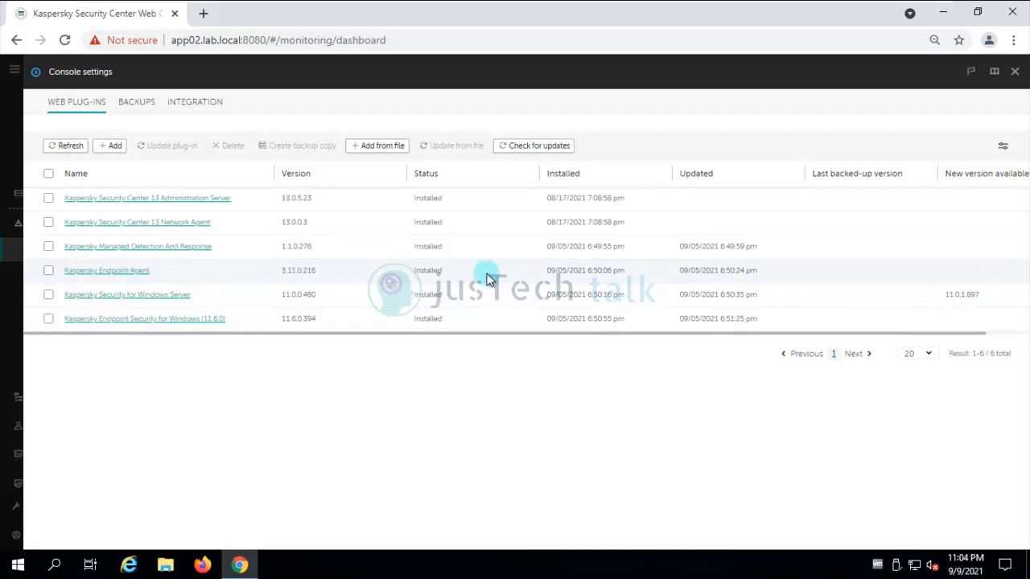
left_click(1015, 72)
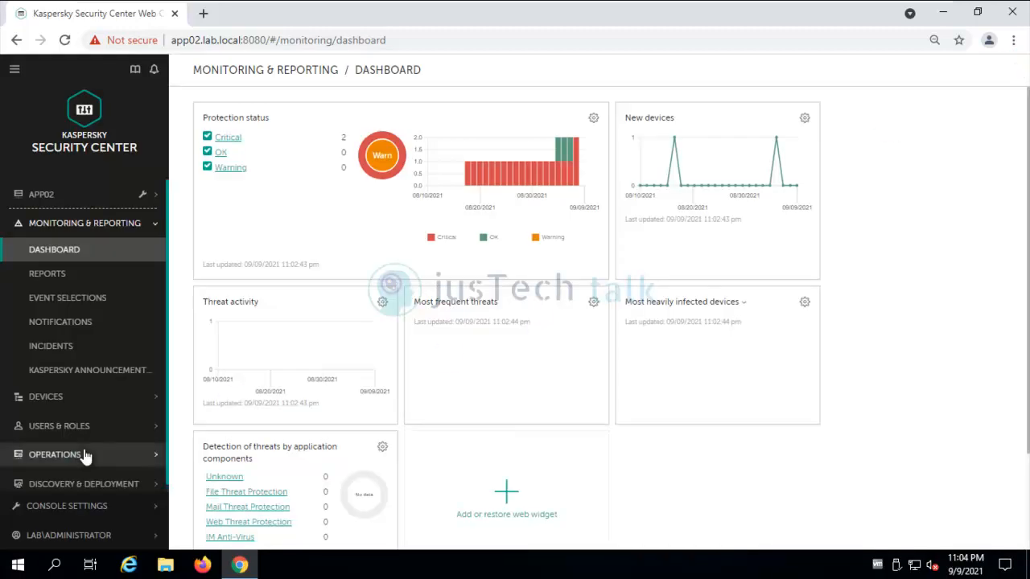
left_click(135, 513)
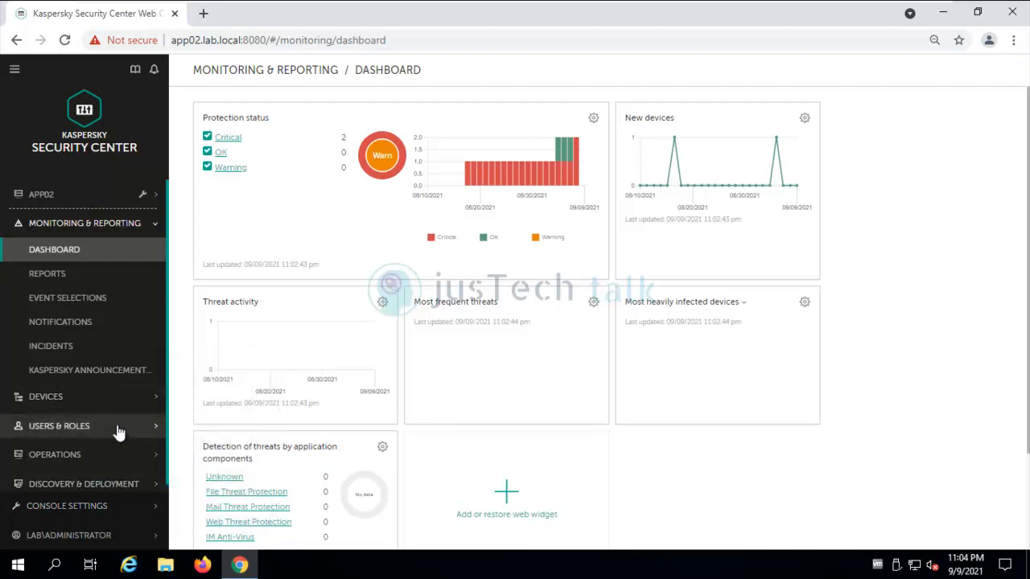
Step: Open the list of current Kaspersky application versions
left_click(158, 459)
scroll(118, 439, "down", 3)
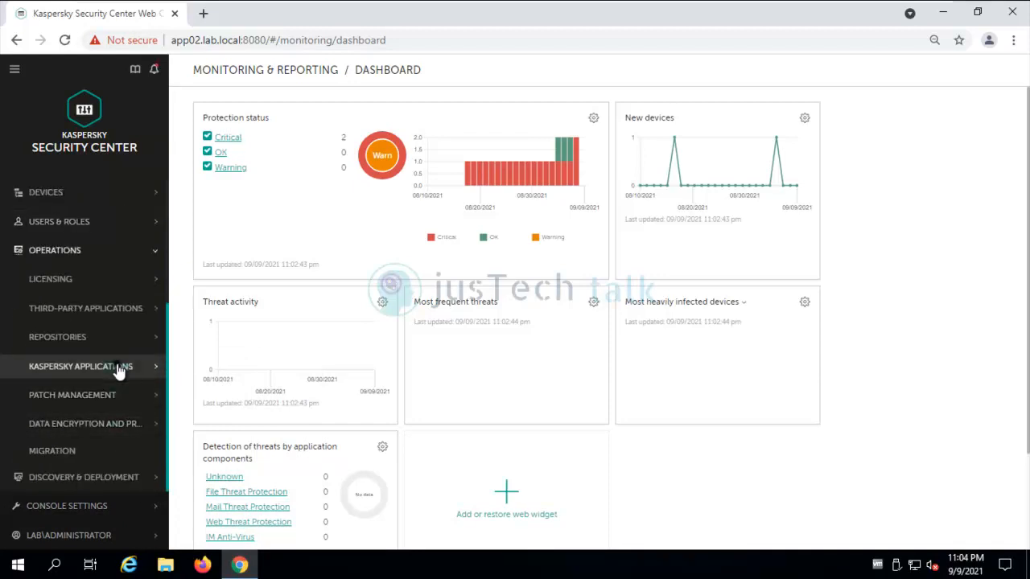
left_click(119, 368)
left_click(112, 448)
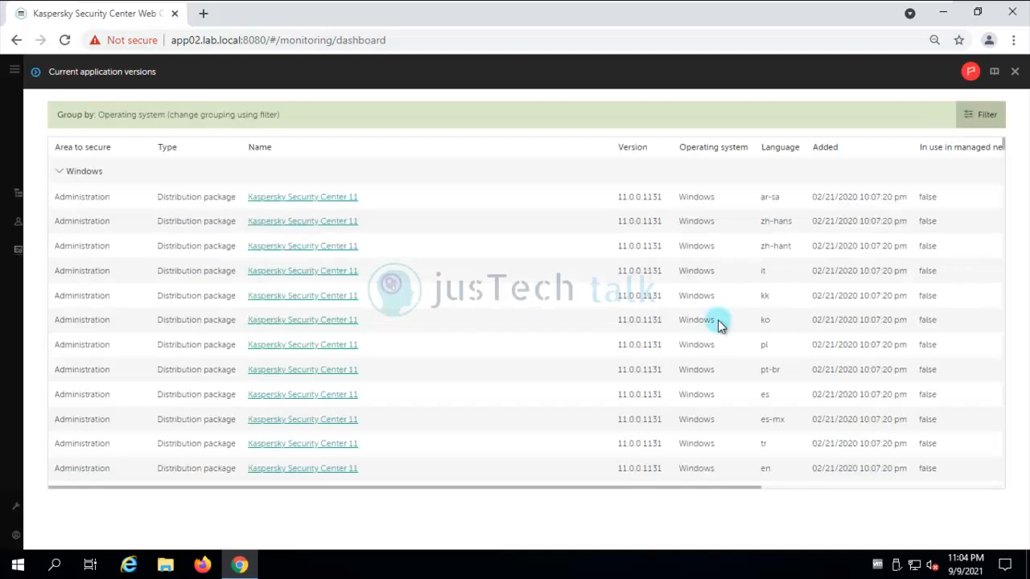
Step: Search the current application versions for "endpoint agent 3"
left_click(981, 120)
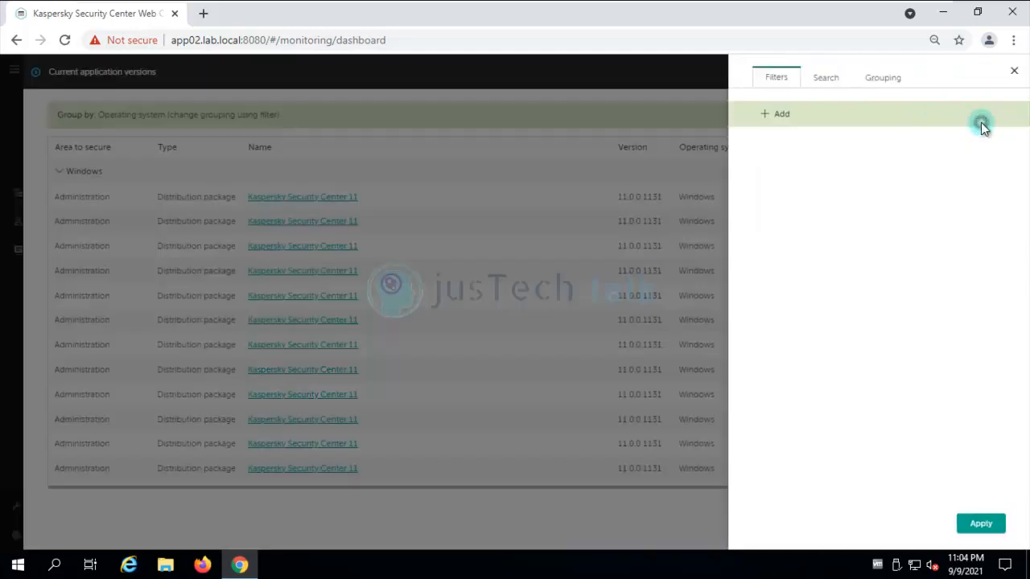
left_click(835, 78)
left_click(828, 115)
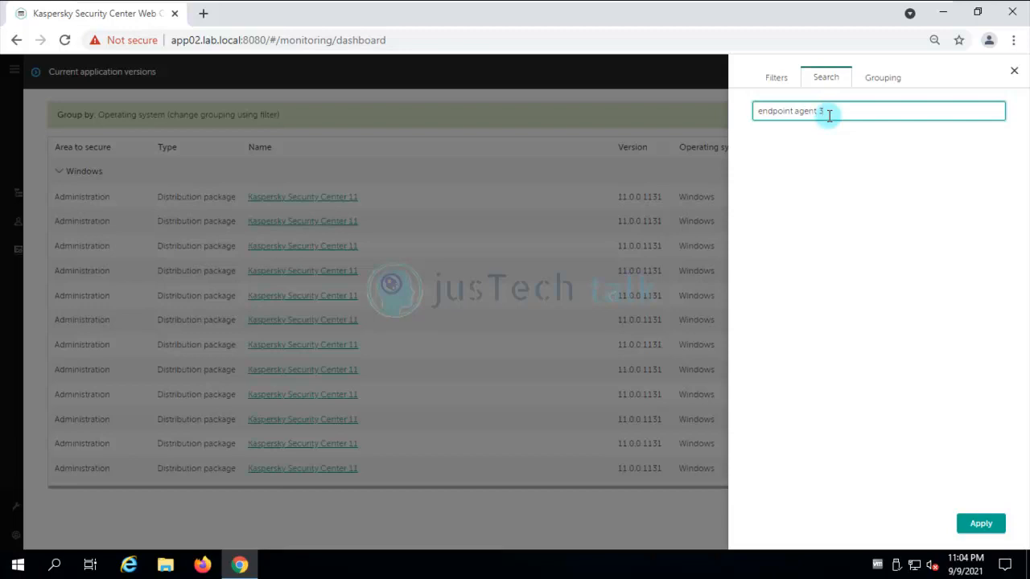
left_click(985, 528)
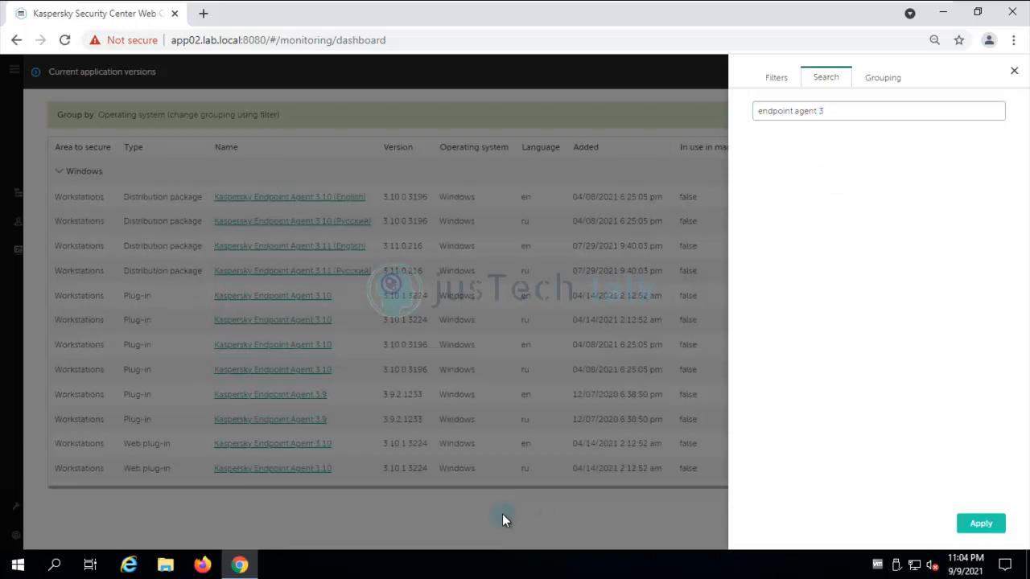
left_click(1015, 72)
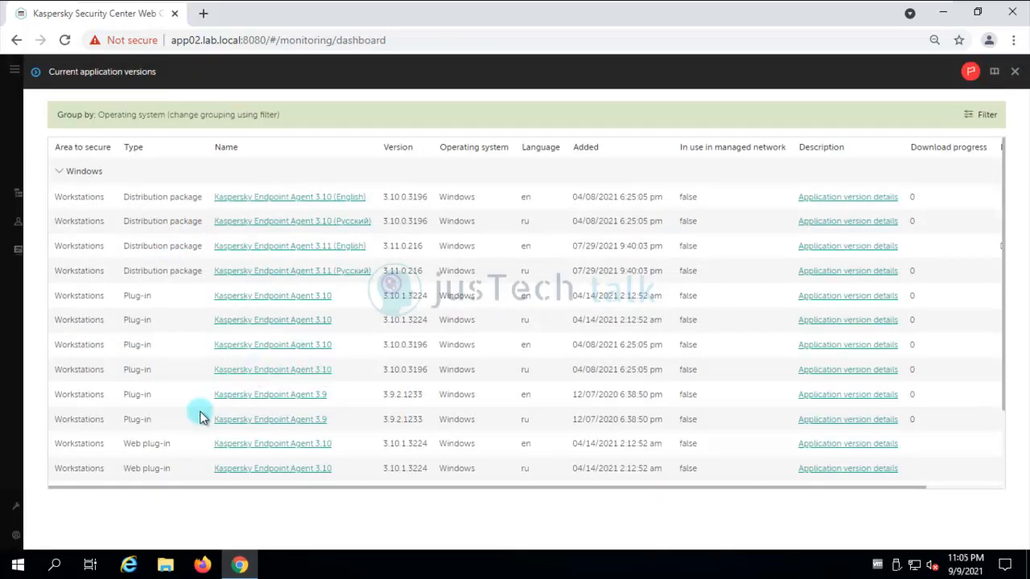
Step: Try to install the English web plug-in for Kaspersky Endpoint Agent 3.10, version 3.10.1.3224
left_click(305, 474)
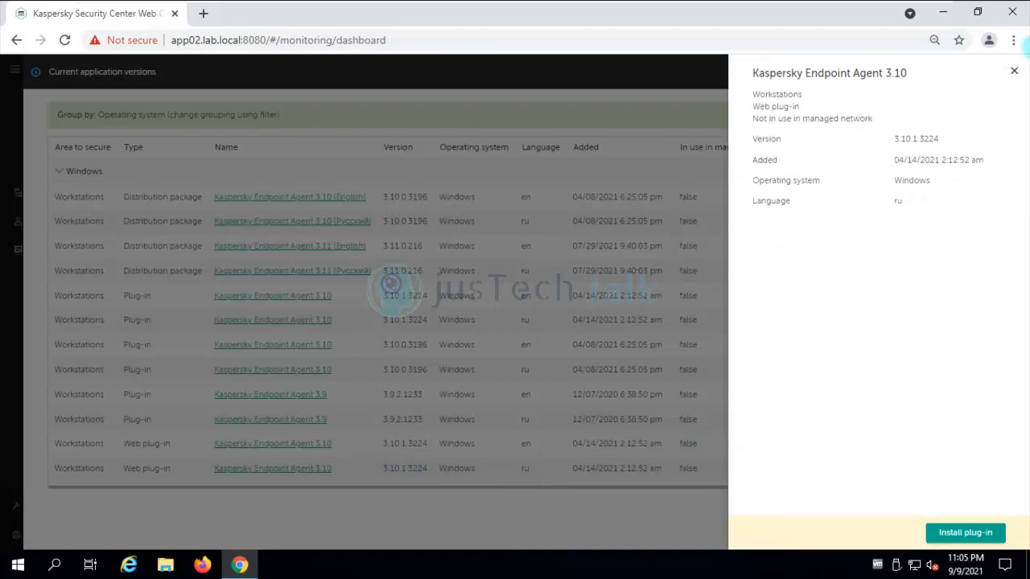
left_click(1014, 71)
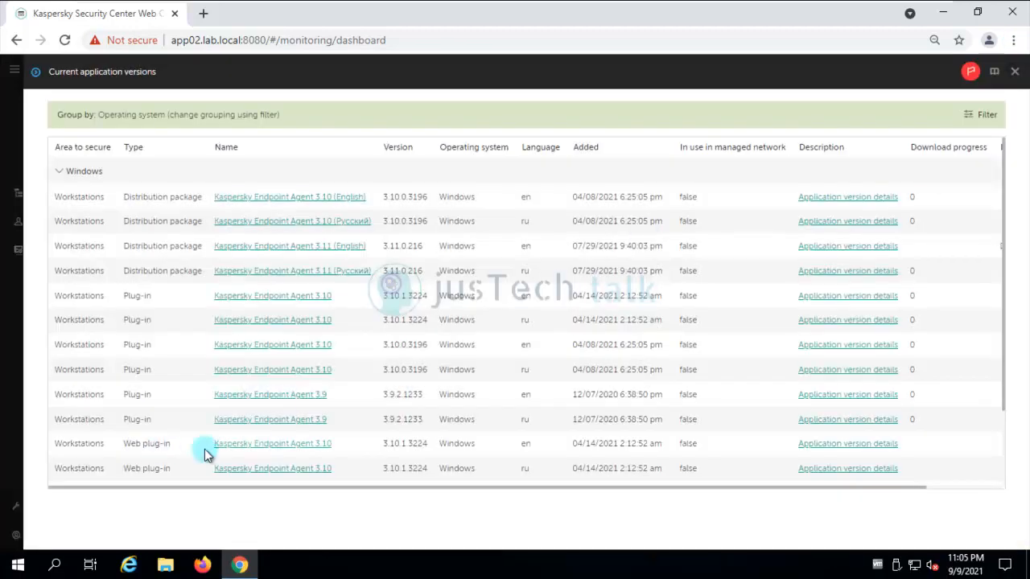
left_click(244, 445)
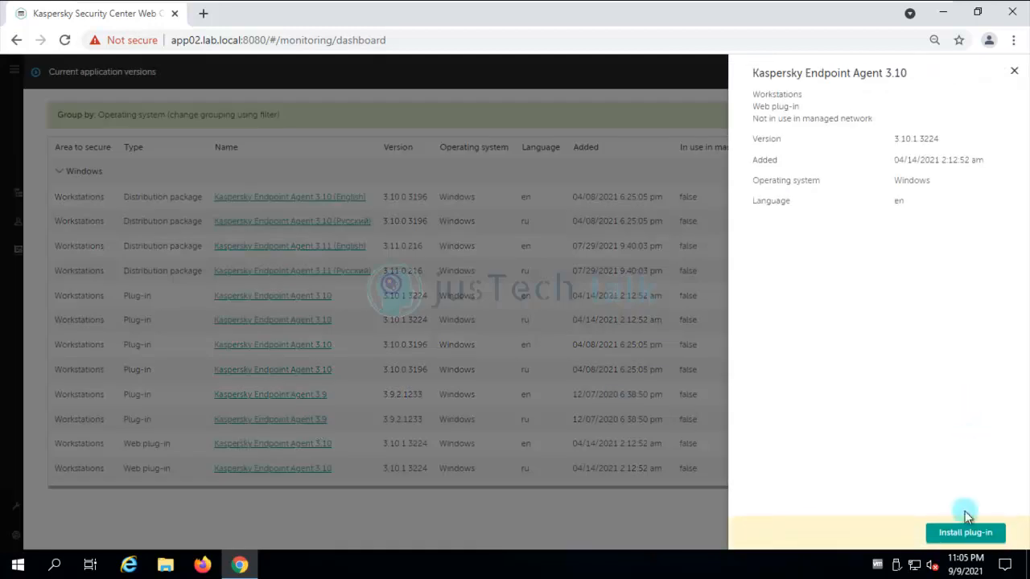
left_click(966, 534)
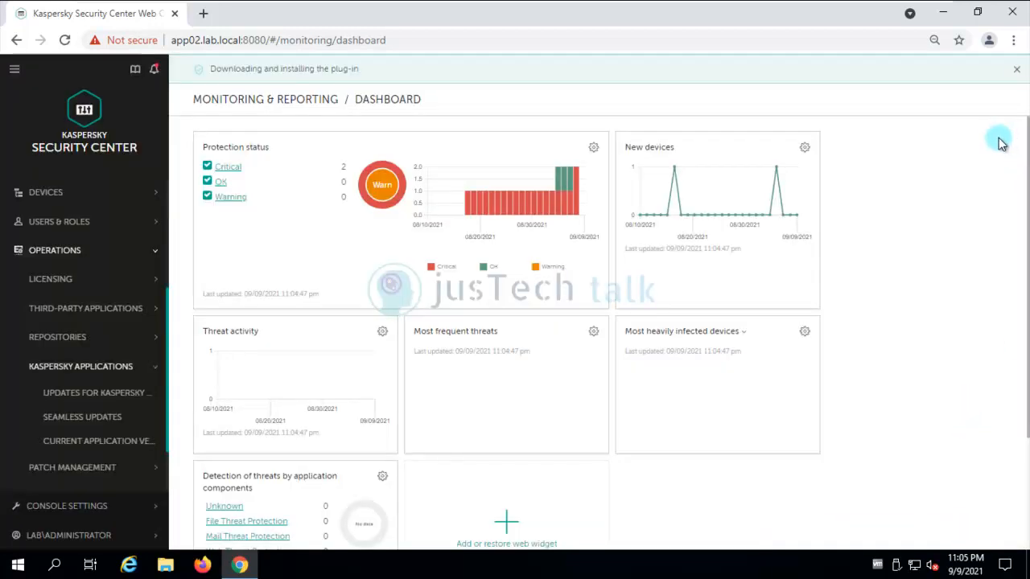
Step: Reopen the current application versions list and search it for "endpoint agent"
left_click(112, 441)
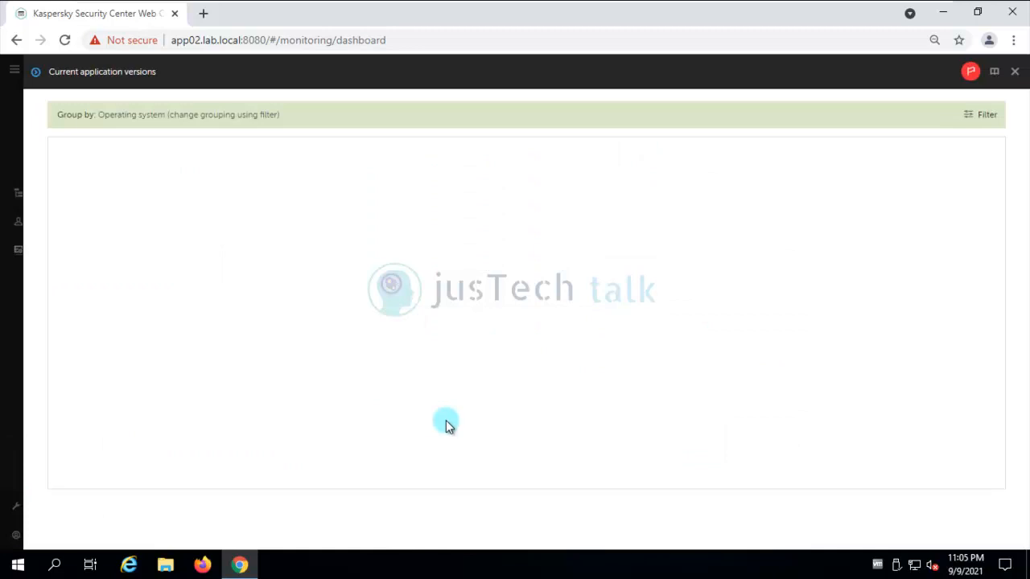
left_click(981, 115)
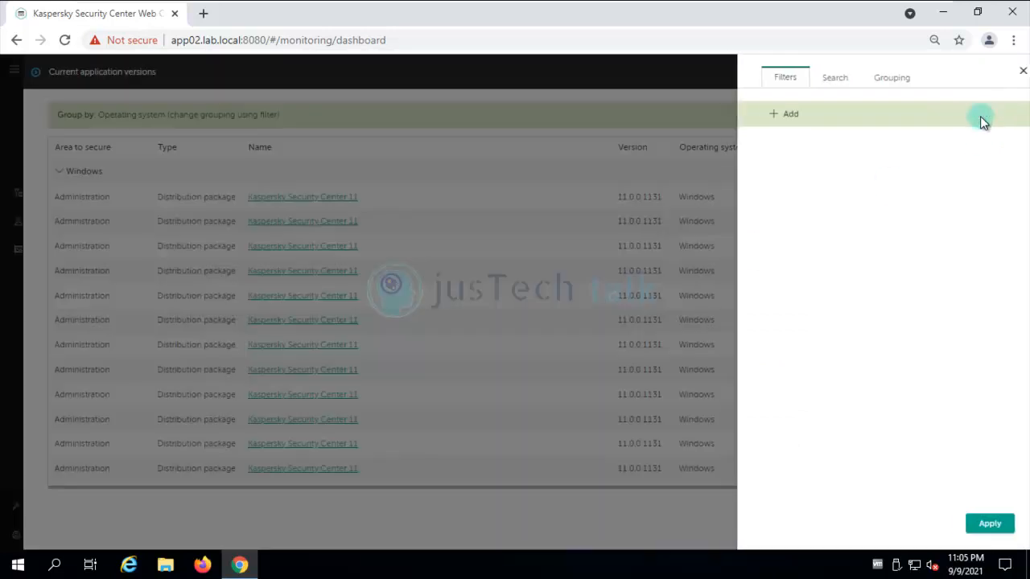
left_click(835, 79)
left_click(833, 113)
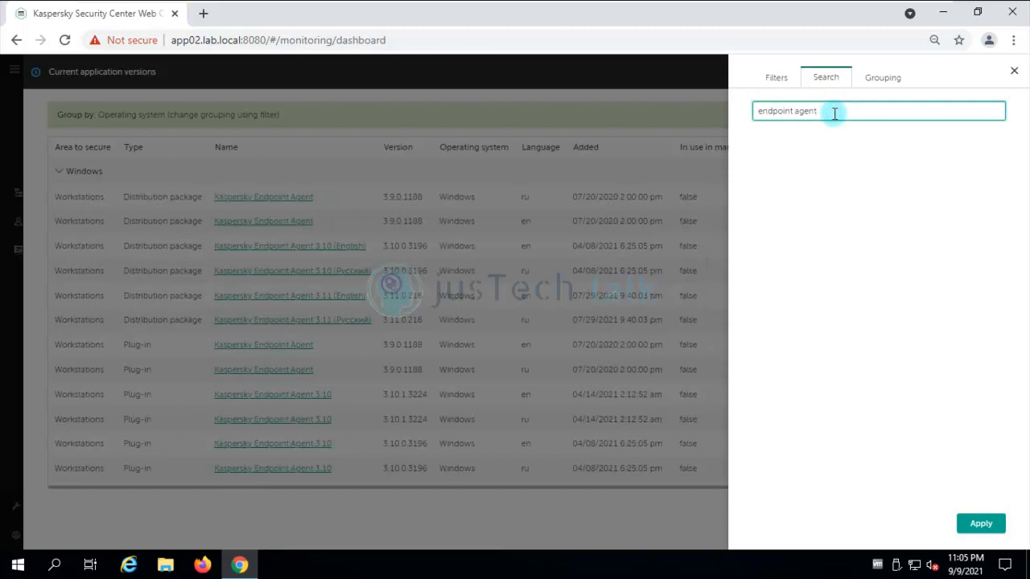
left_click(1014, 70)
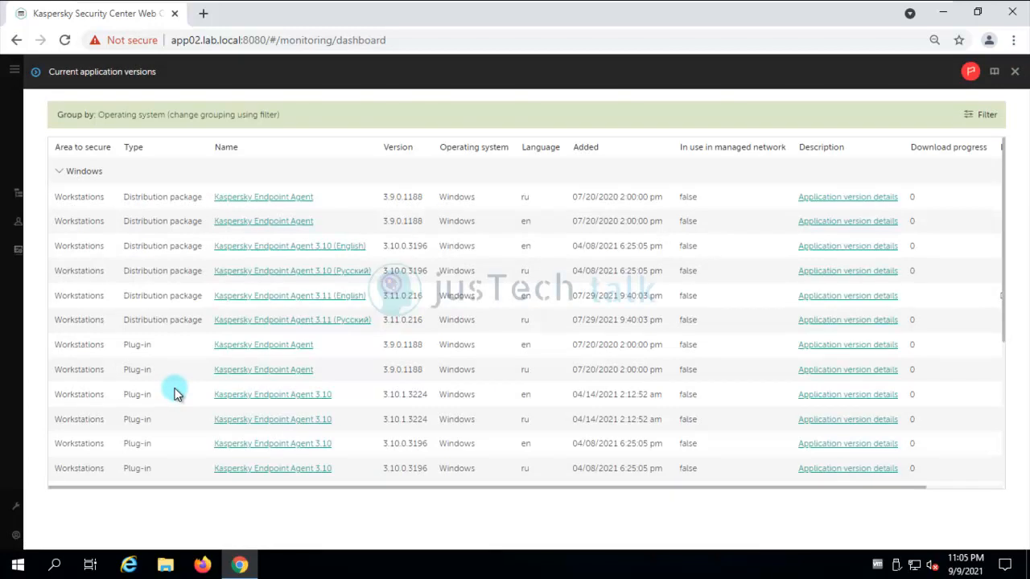
Step: Download the English Kaspersky Endpoint Agent 3.10 plug-in, version 3.10.1.3224, and launch the downloaded klcfginst (1).msi
left_click(260, 396)
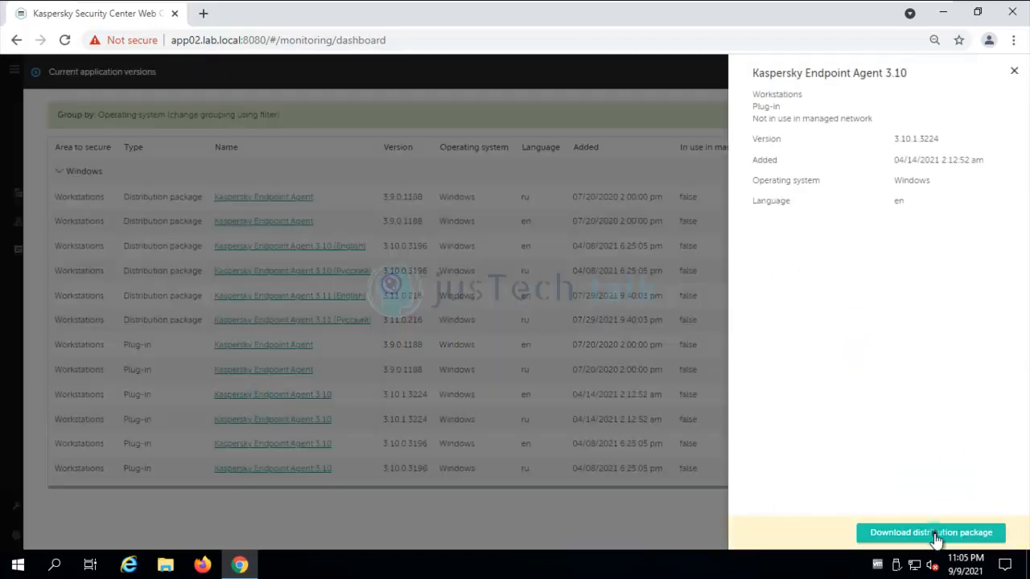
left_click(934, 535)
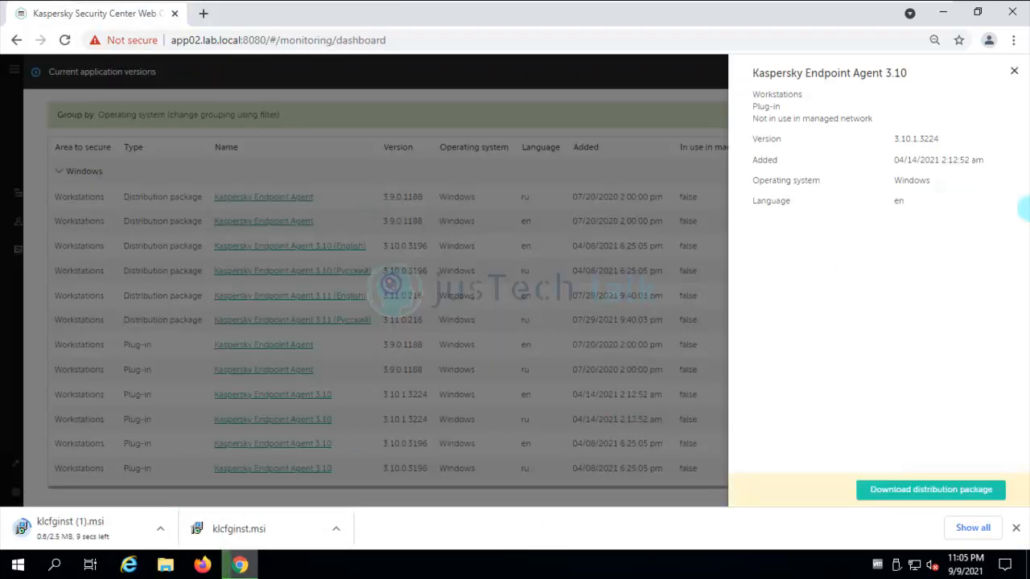
left_click(1013, 73)
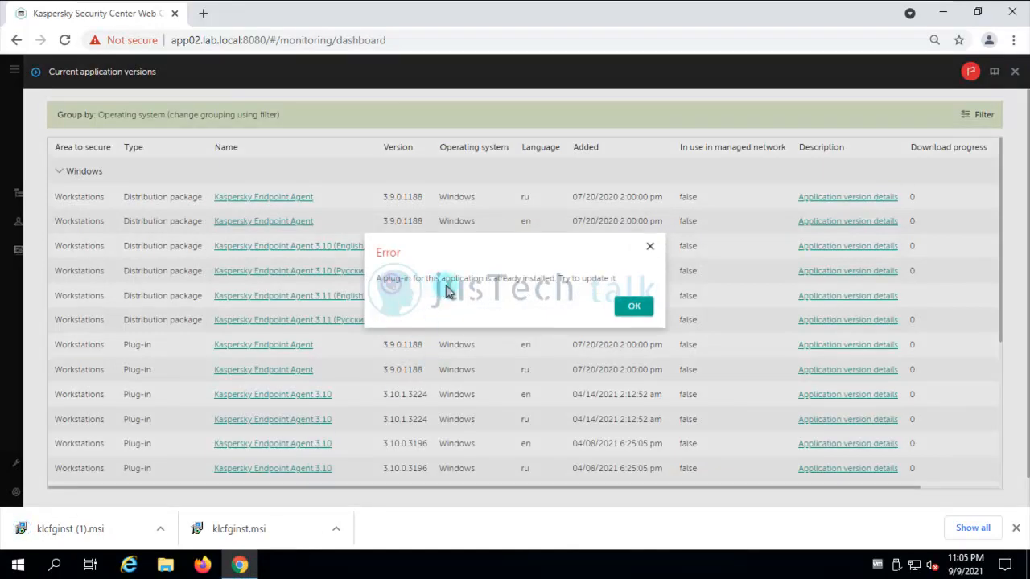
left_click(649, 244)
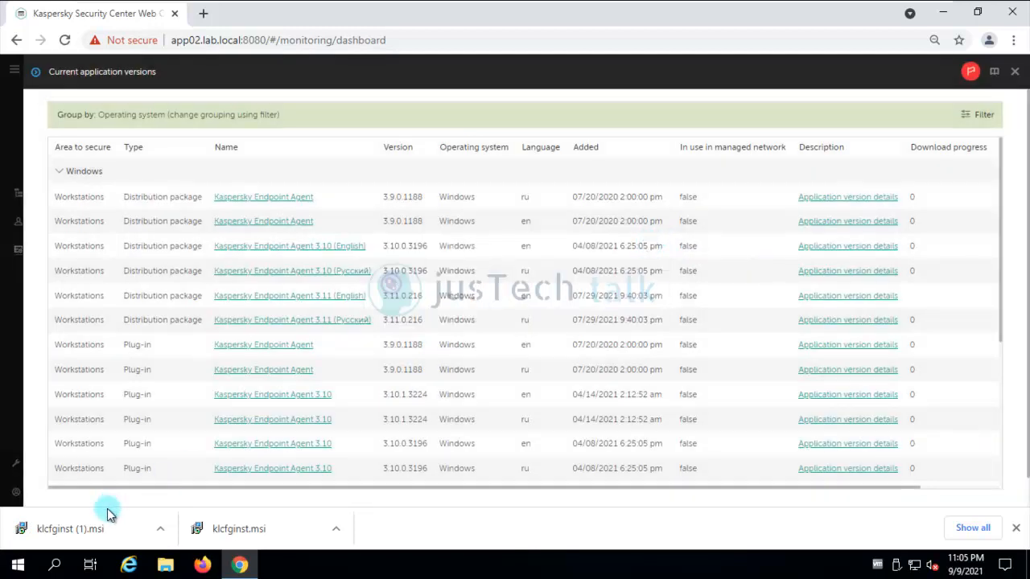
left_click(76, 529)
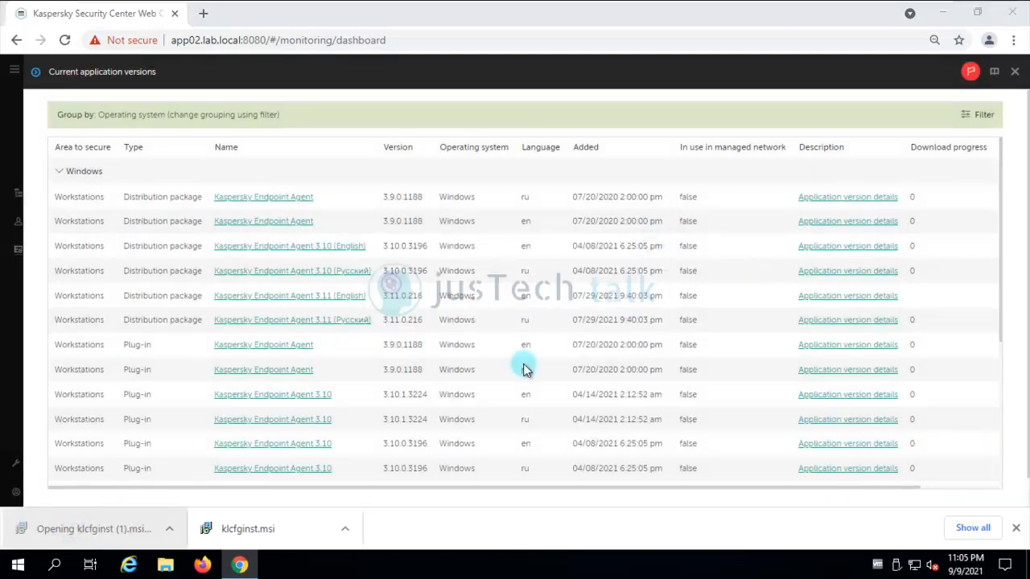
left_click(1017, 74)
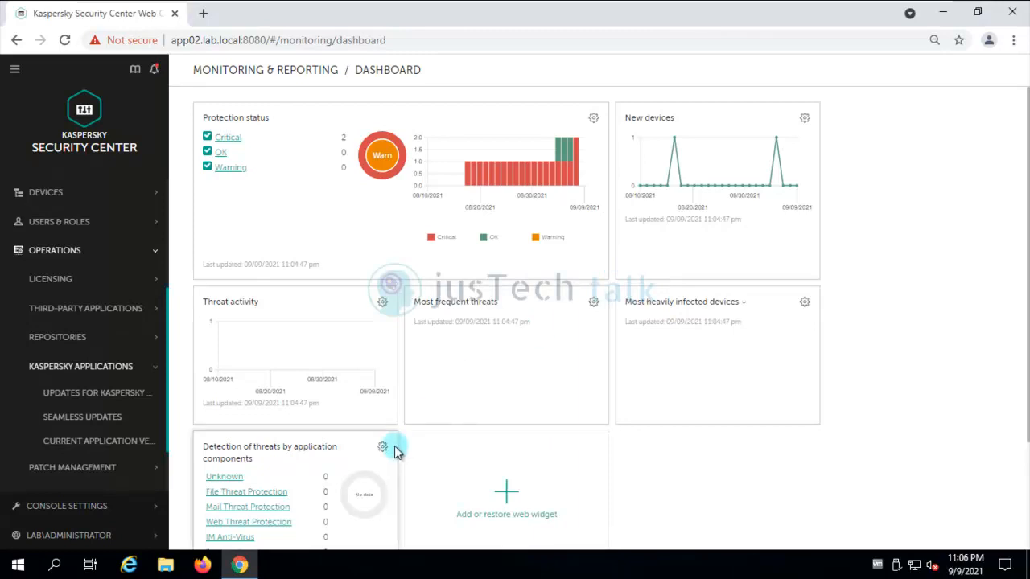
Step: Show the installation packages stored in the repositories
left_click(155, 369)
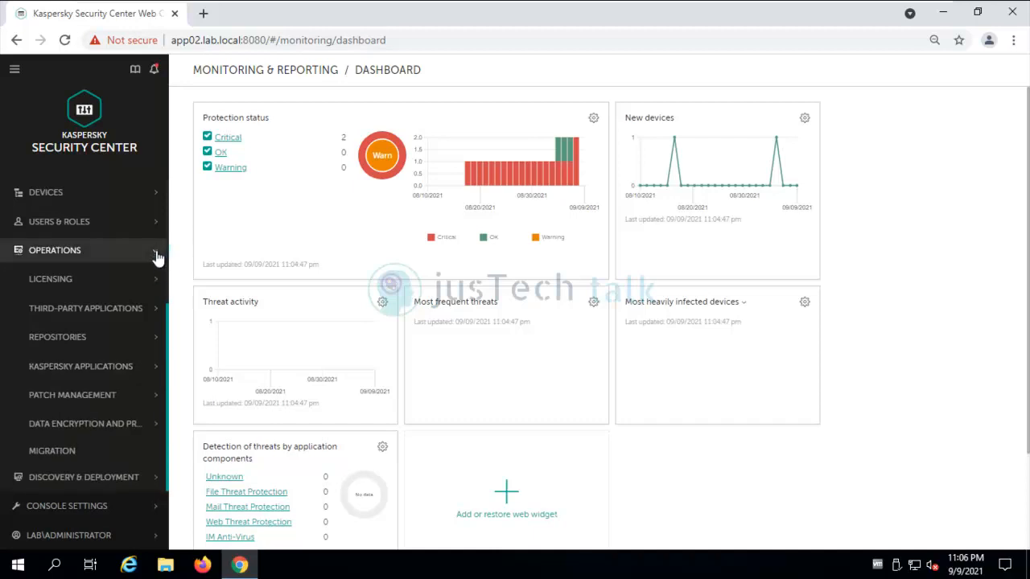
left_click(156, 347)
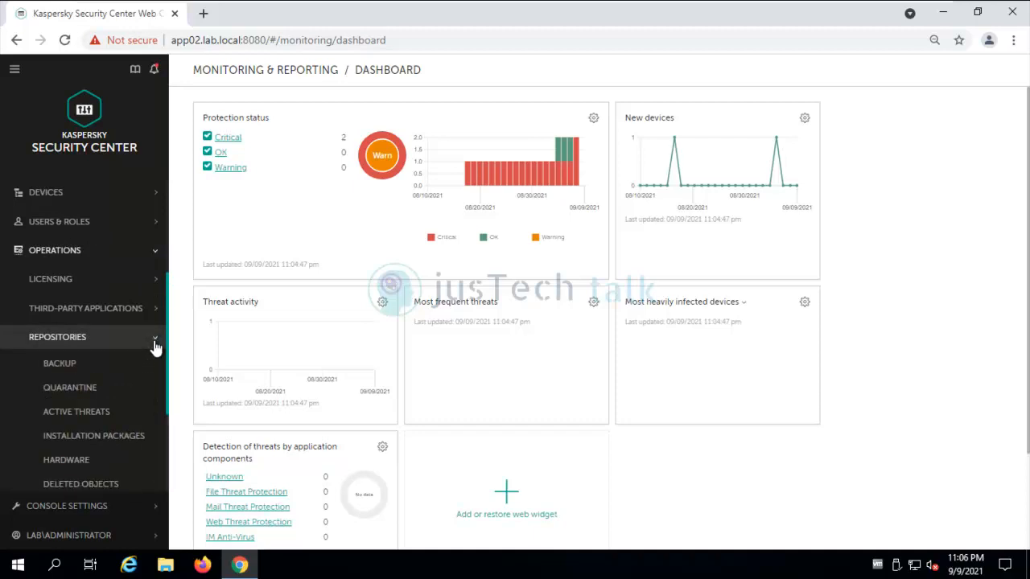
left_click(108, 439)
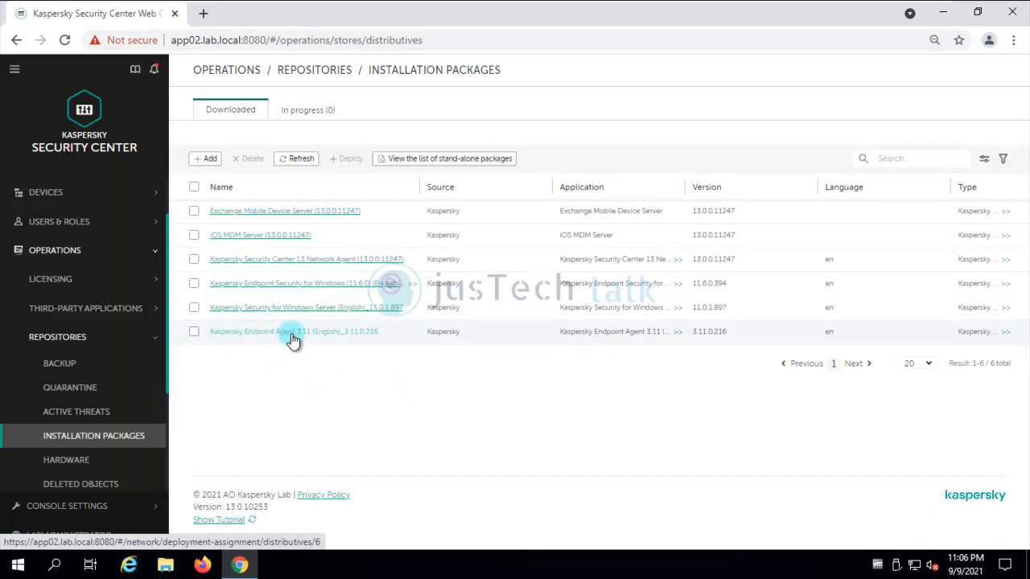
Step: Enable the Endpoint Agent component in the Kaspersky Endpoint Security for Windows (11.6.0) package settings and save the package
left_click(266, 285)
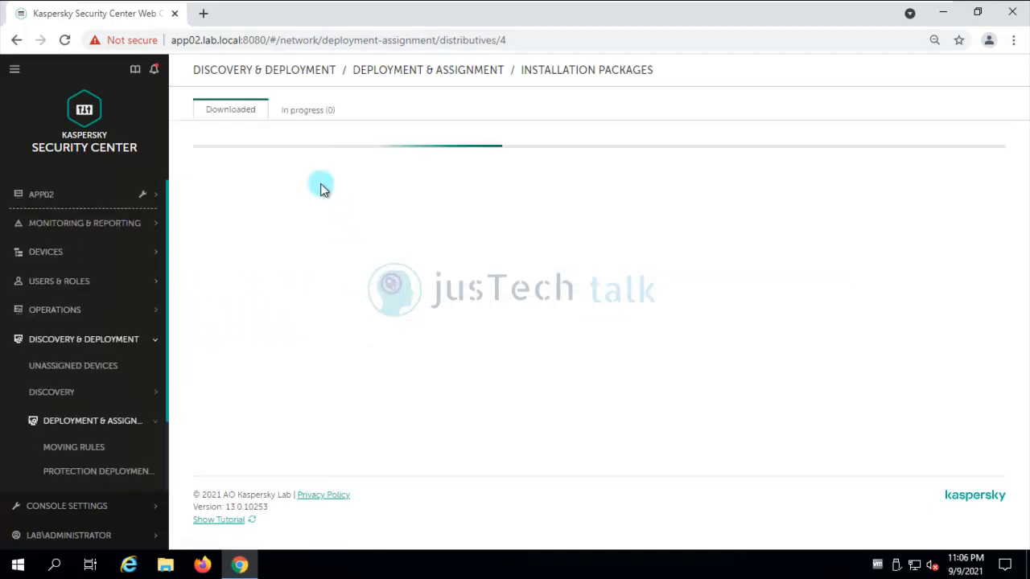
left_click(118, 139)
scroll(384, 361, "down", 3)
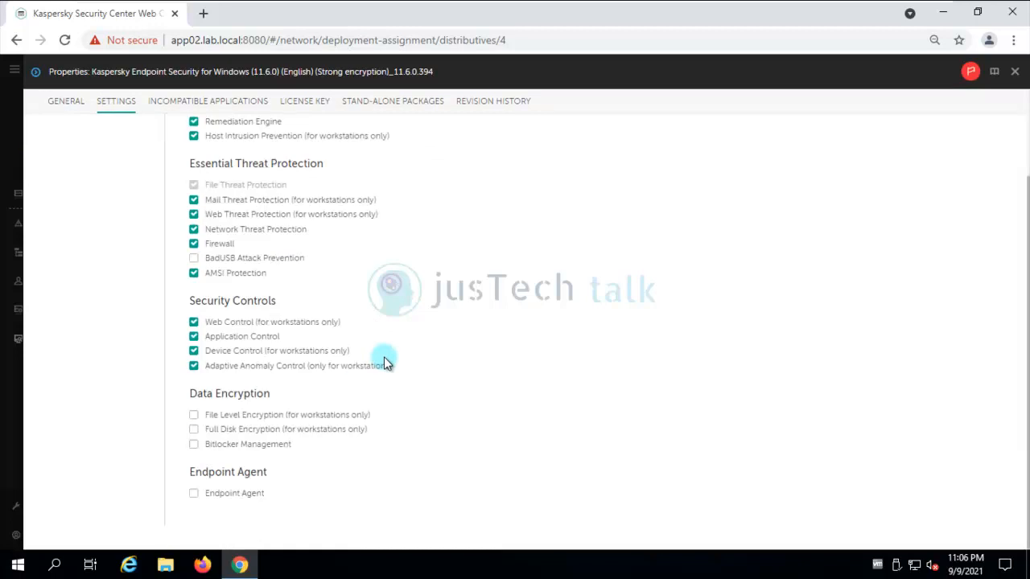
left_click(193, 497)
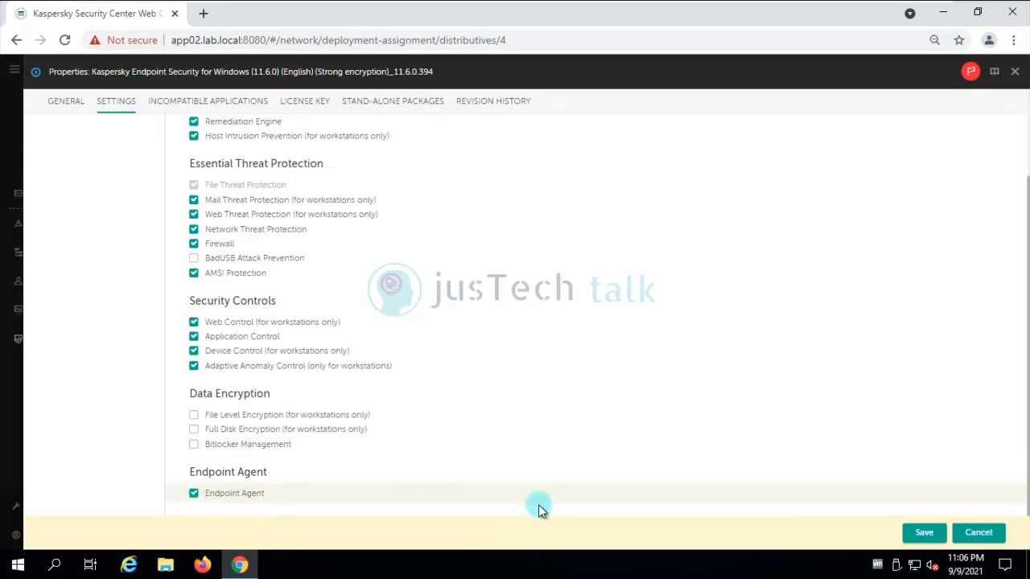
left_click(925, 534)
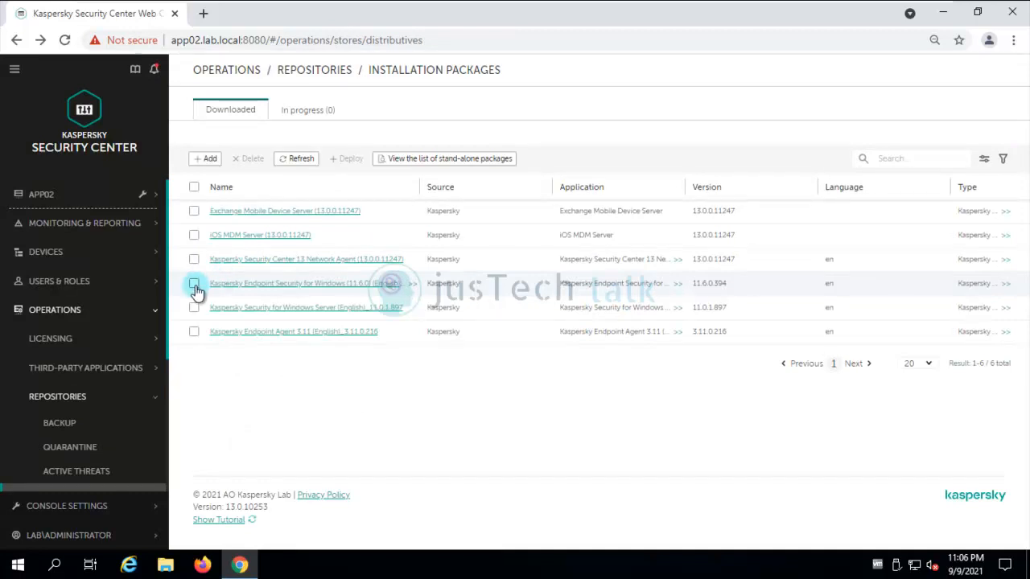
Step: Start deploying the Kaspersky Endpoint Security for Windows (11.6.0) package together with the Kaspersky Security Center 13 Network Agent
left_click(194, 285)
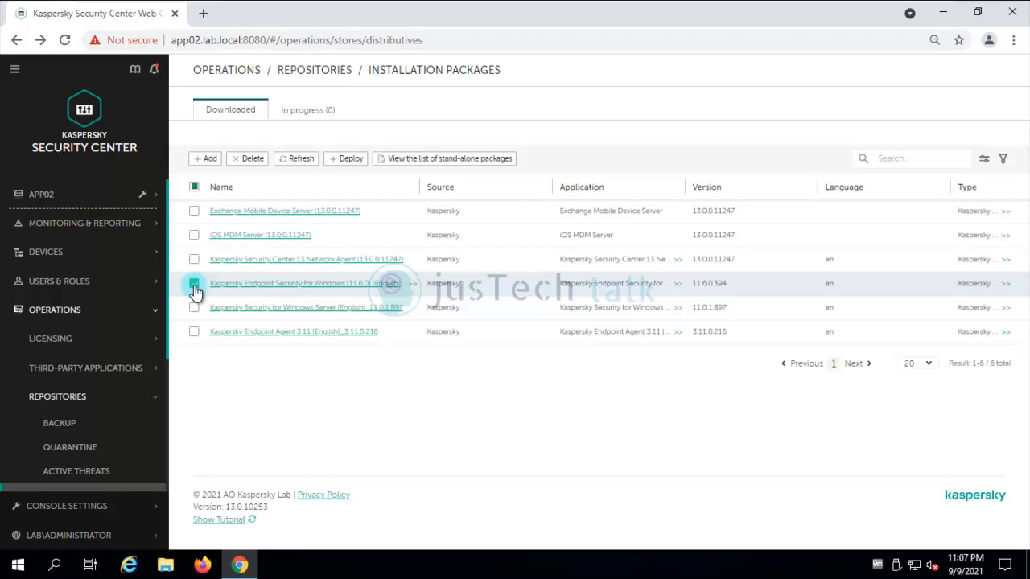
left_click(348, 160)
left_click(64, 145)
left_click(71, 186)
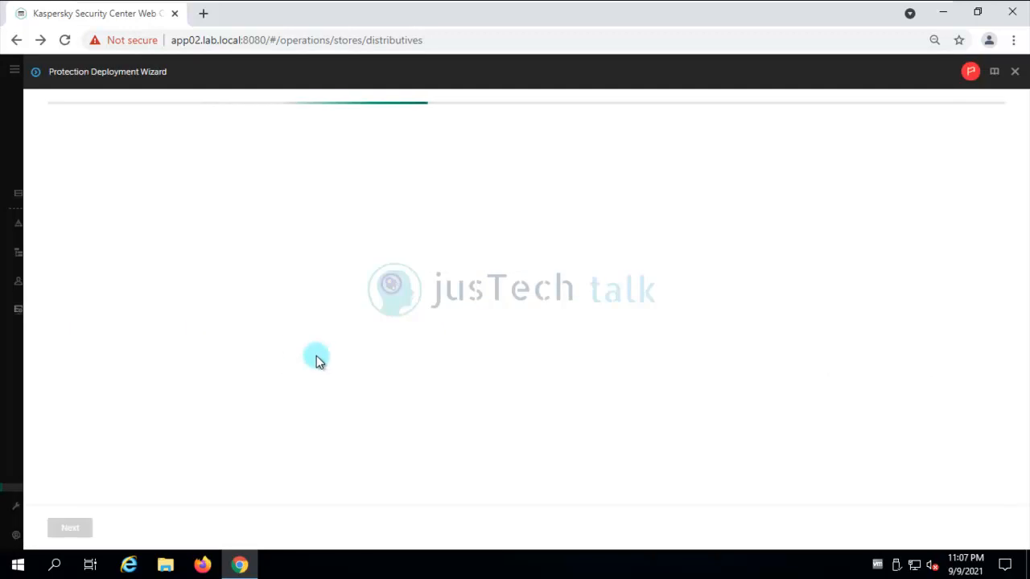
left_click(65, 184)
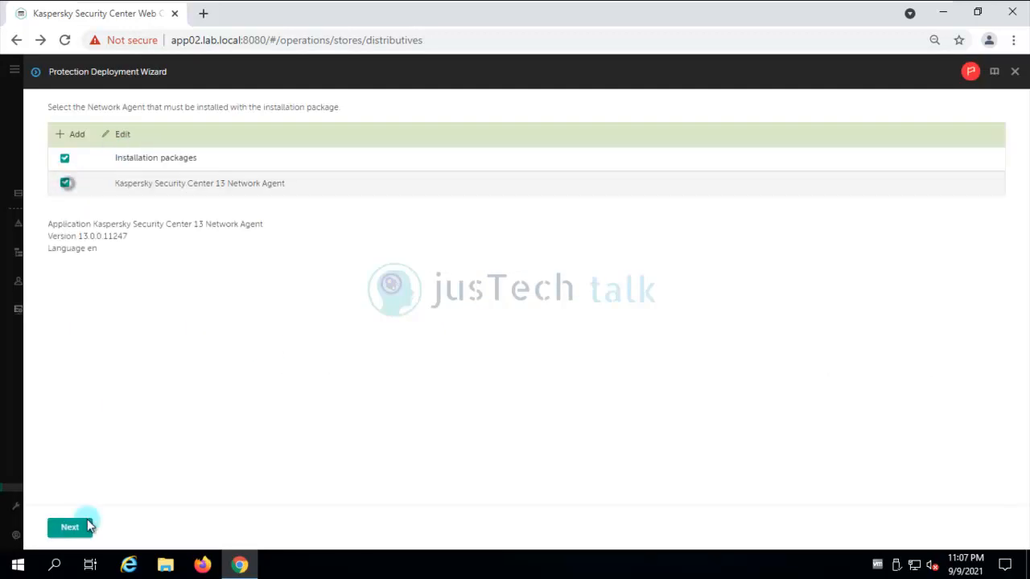
left_click(74, 528)
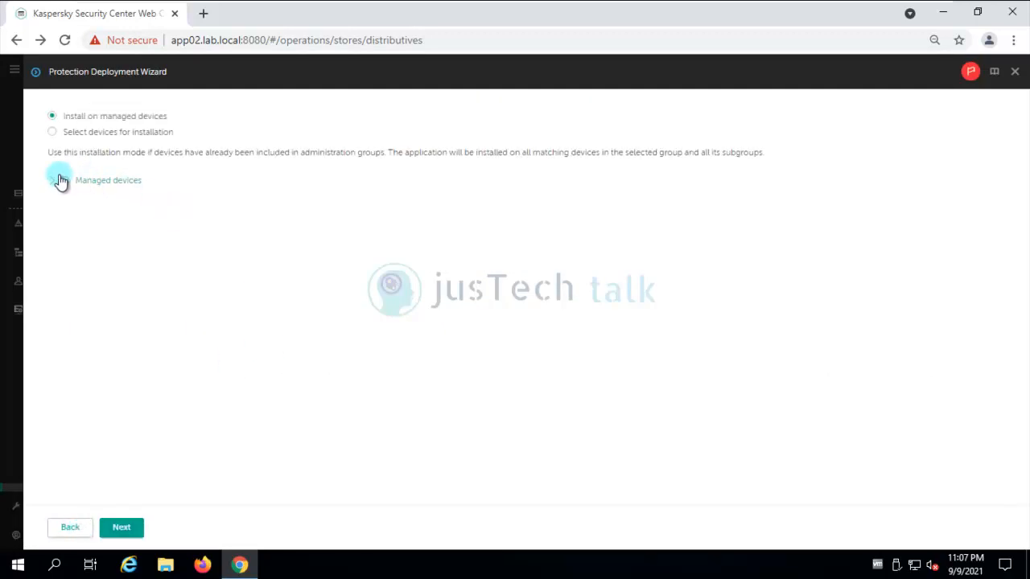
Step: Choose individual devices for the installation and pick CLIENT01 from the managed devices
left_click(54, 136)
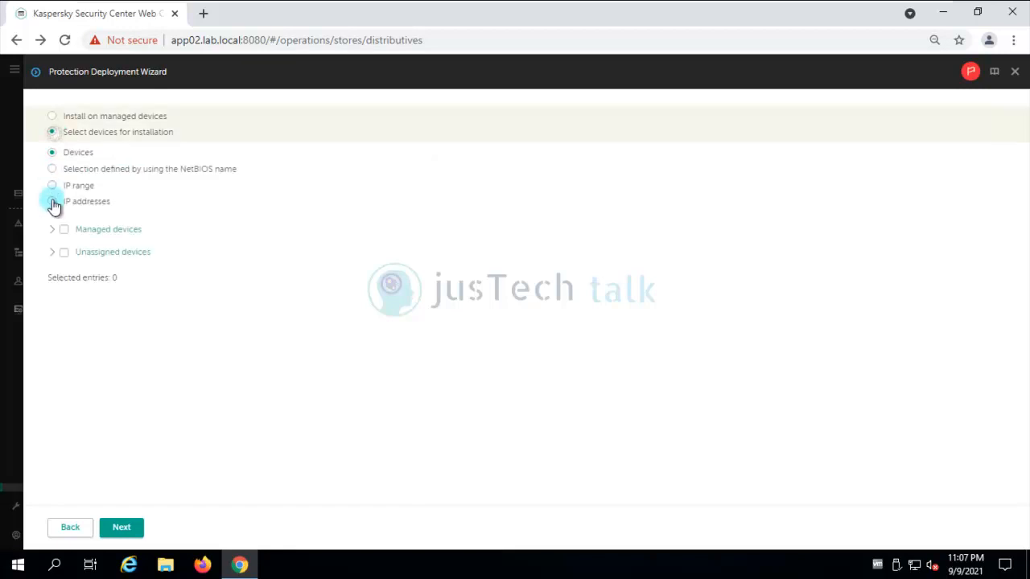
left_click(52, 229)
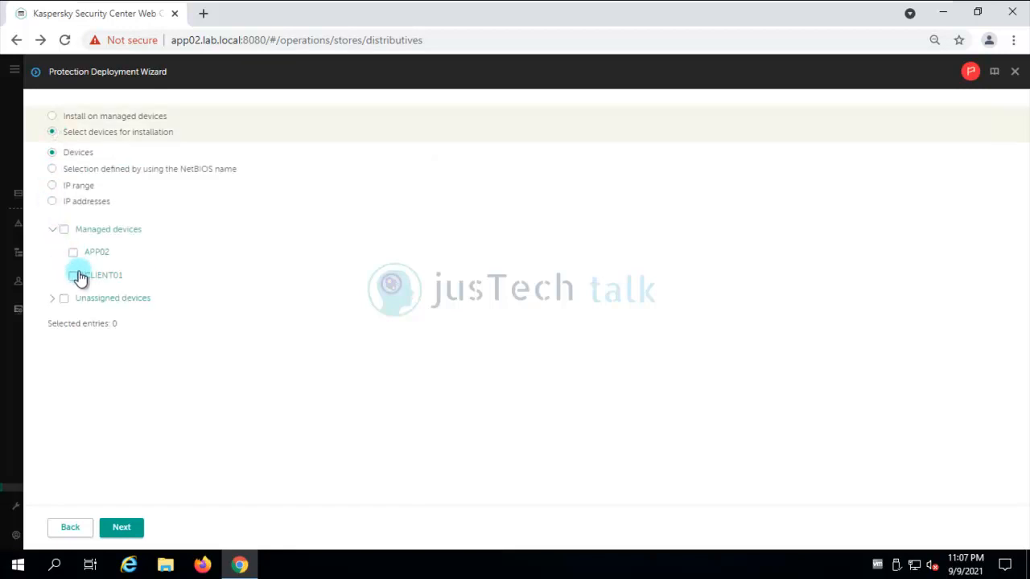
left_click(75, 276)
left_click(122, 531)
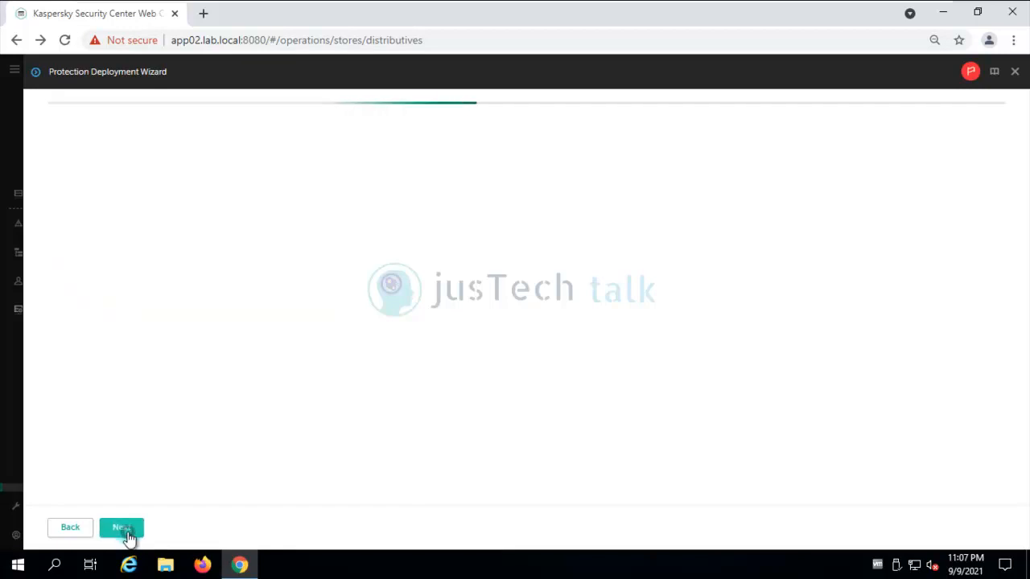
Step: Name the deployment task "Remote installation task - KEA" and keep its default package download options
left_click(163, 196)
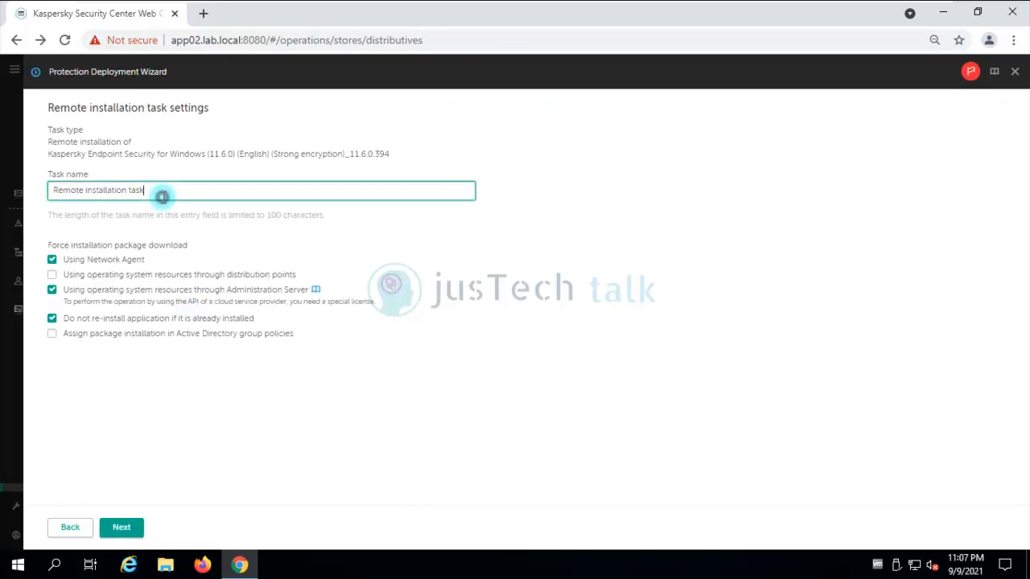
type("- KEA")
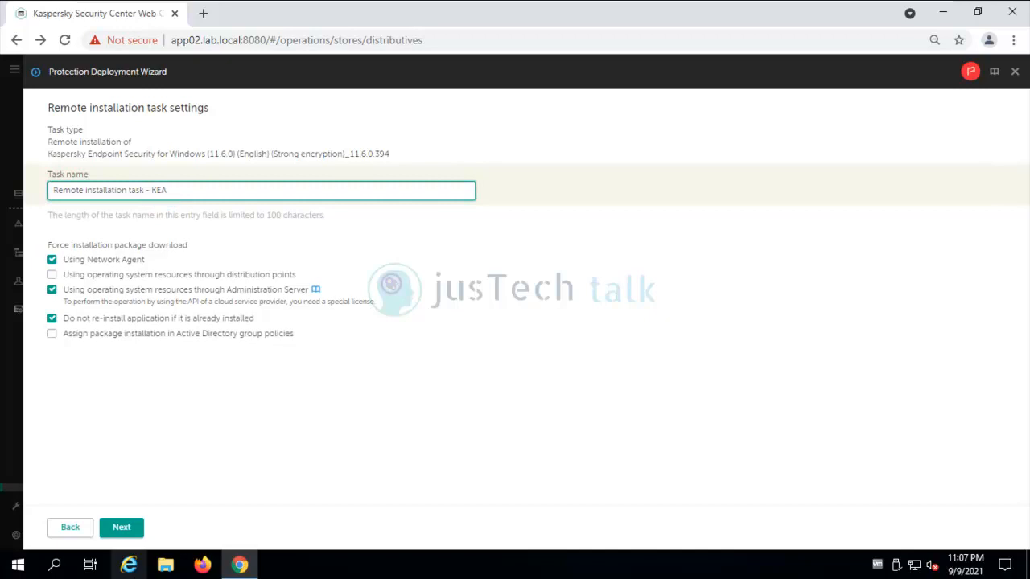
left_click(120, 528)
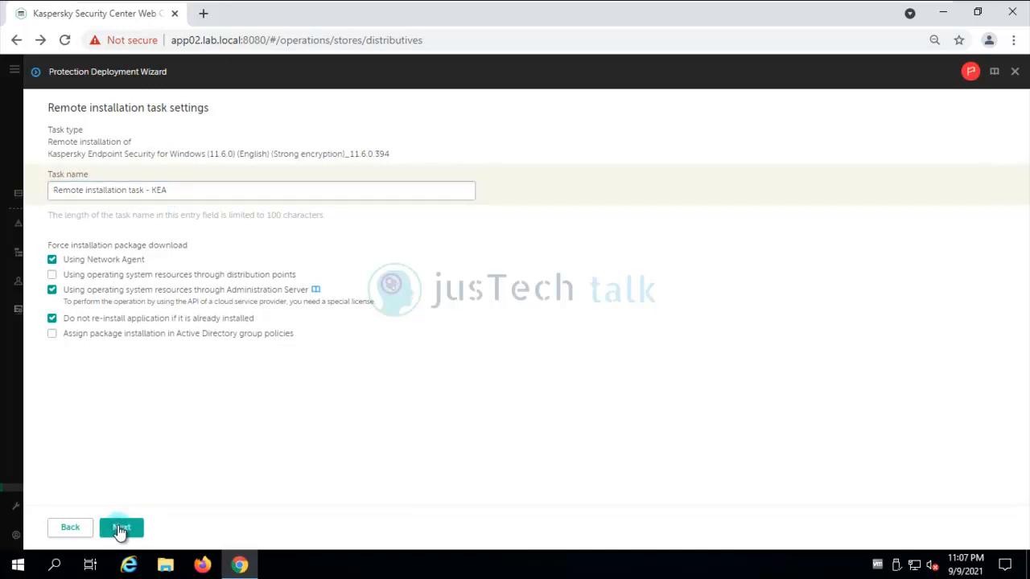
left_click(120, 529)
Step: Keep the default restart, incompatible application and account settings, and finish the wizard with the task set to run once it closes
right_click(119, 529)
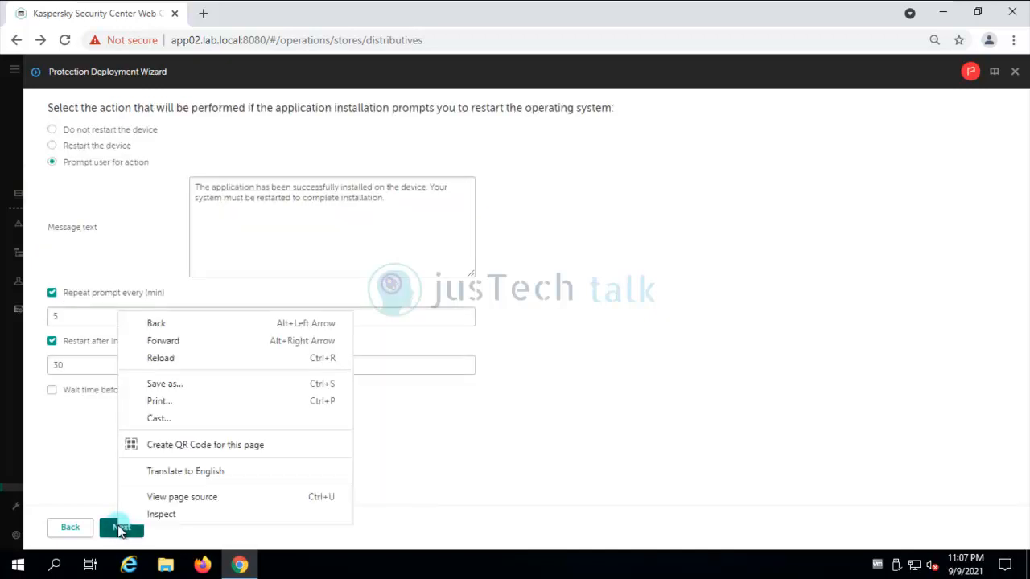
left_click(115, 534)
left_click(115, 536)
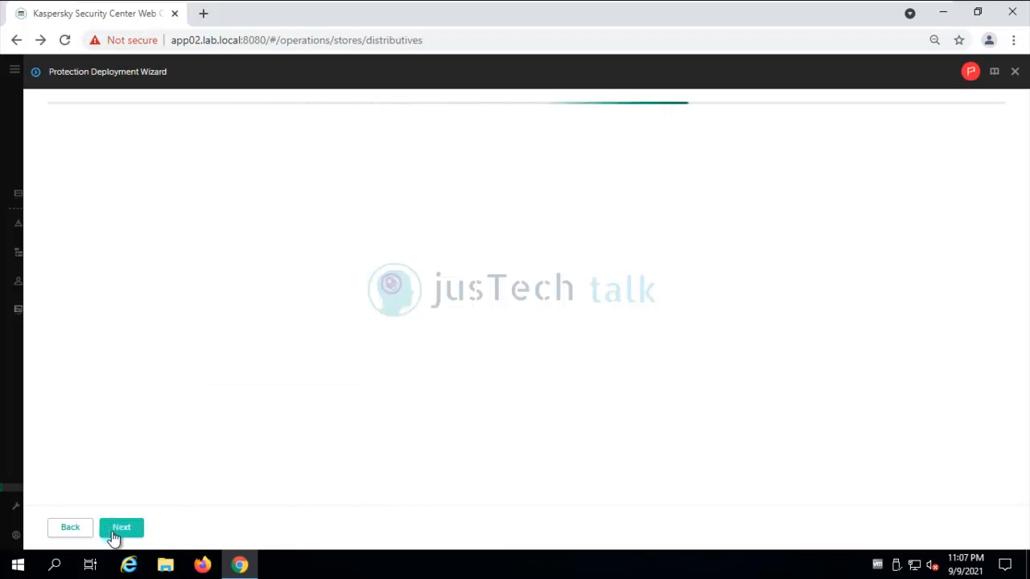
left_click(115, 536)
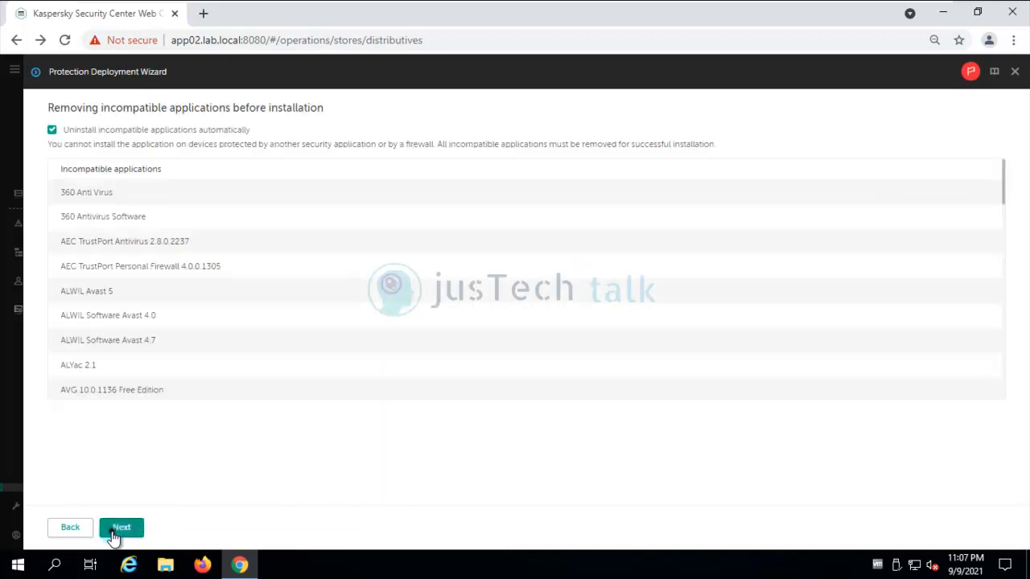
left_click(122, 533)
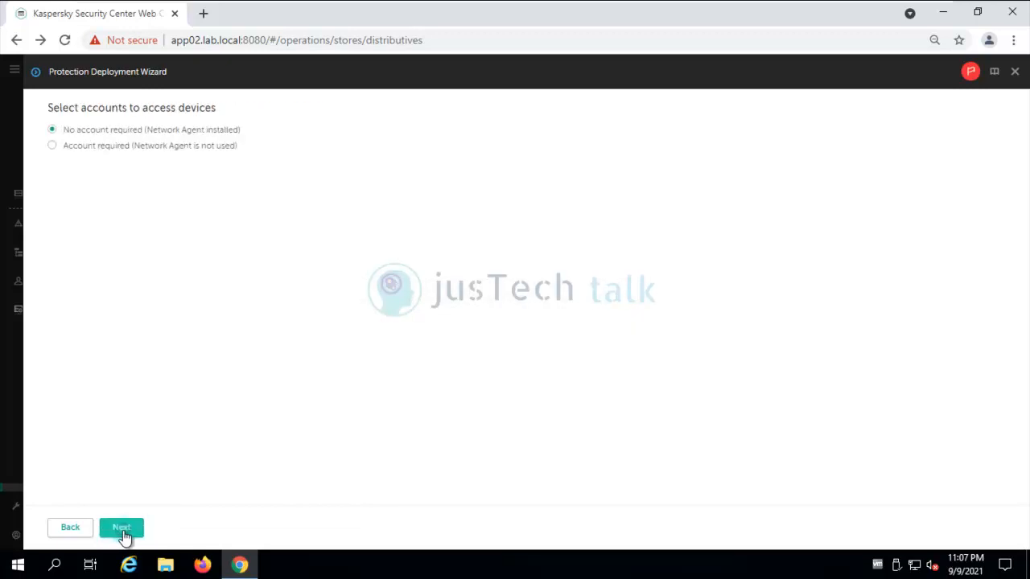
left_click(123, 535)
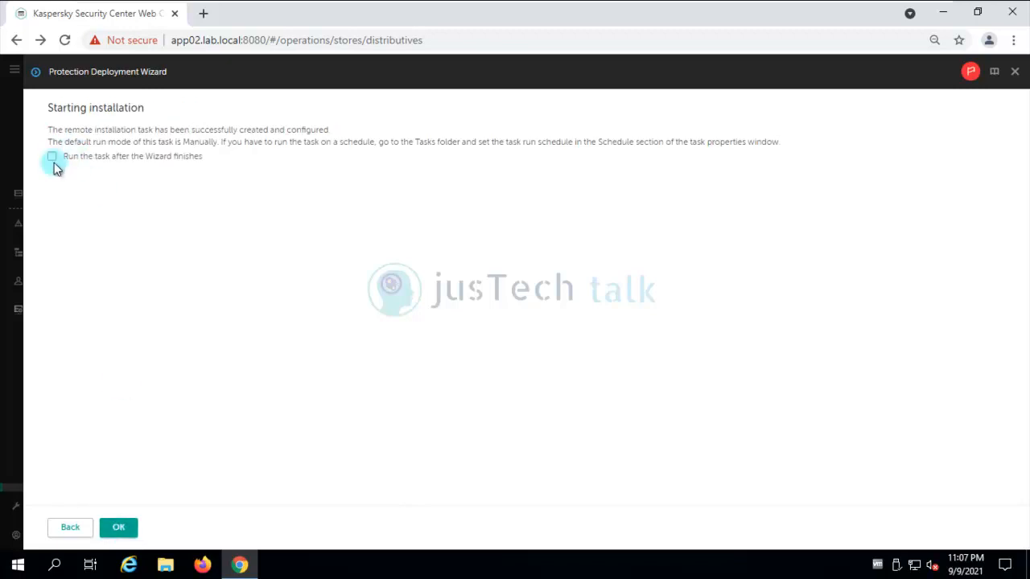
left_click(53, 160)
left_click(120, 525)
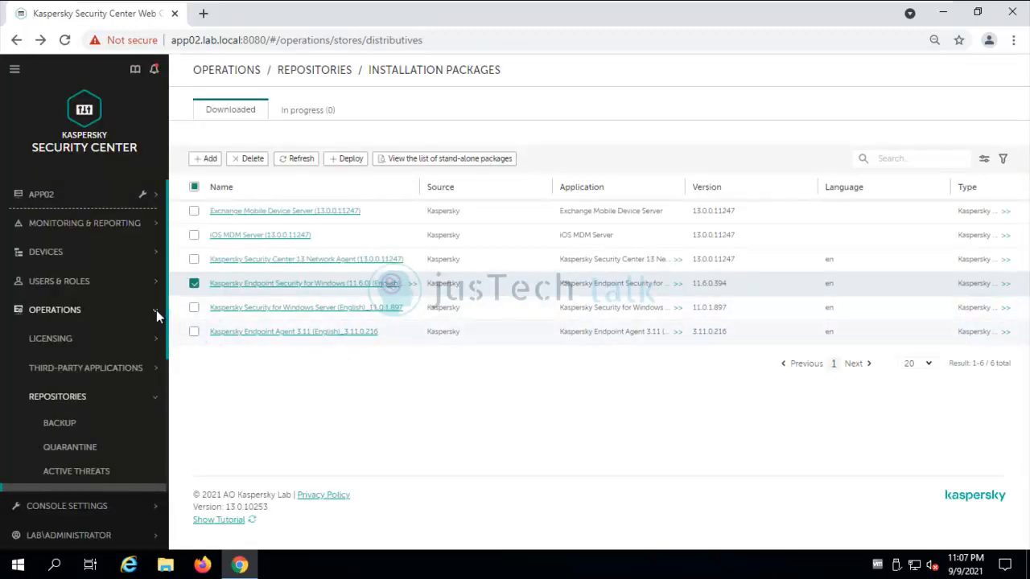
Step: Find Remote installation task - KEA among the device tasks and show its results
left_click(154, 255)
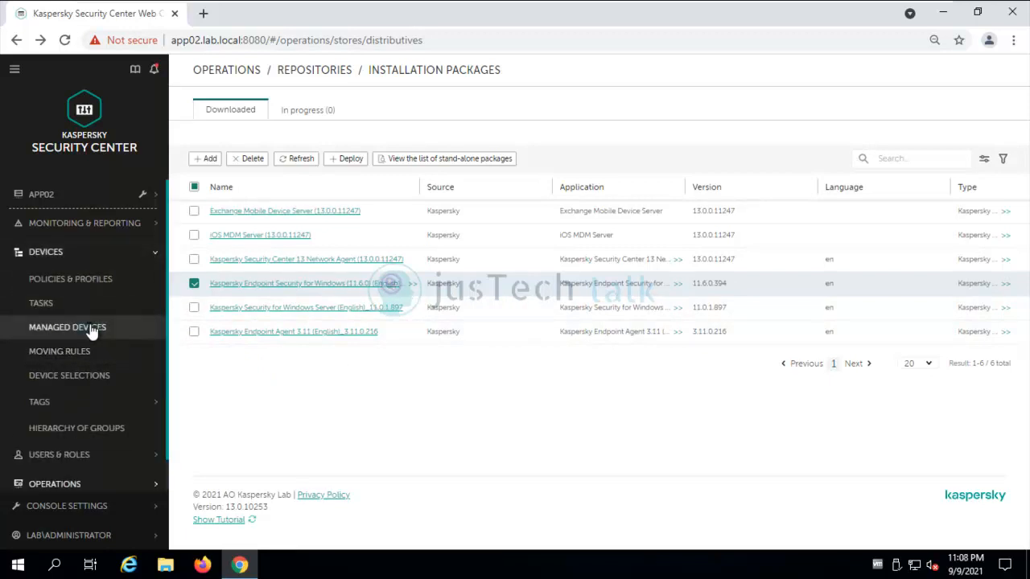
left_click(91, 329)
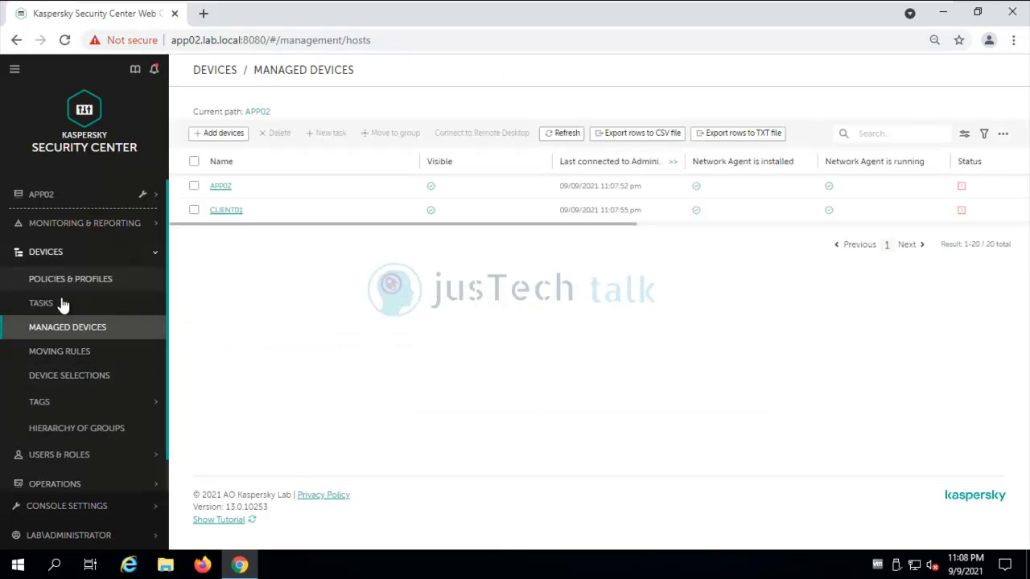
left_click(51, 304)
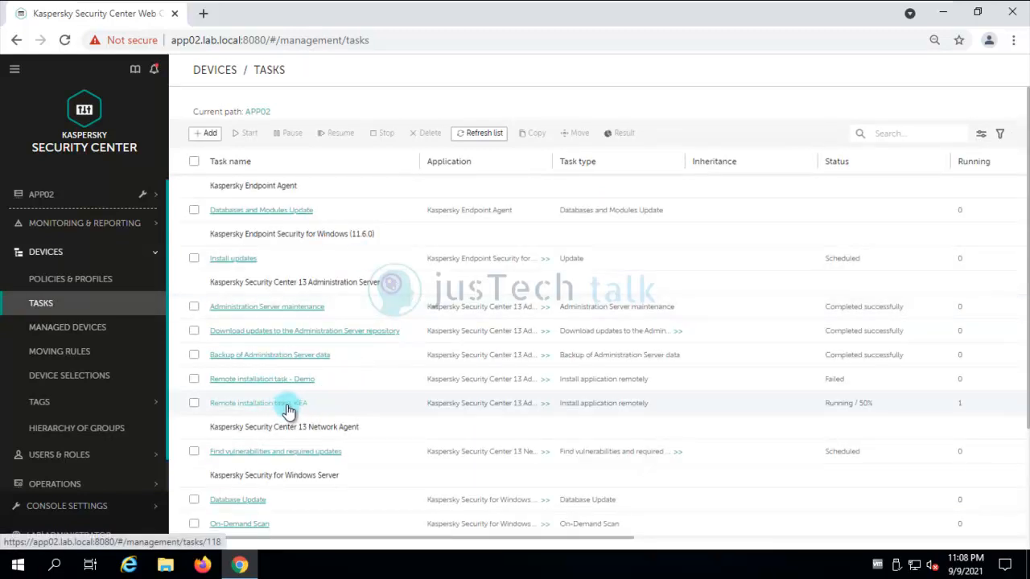
left_click(280, 411)
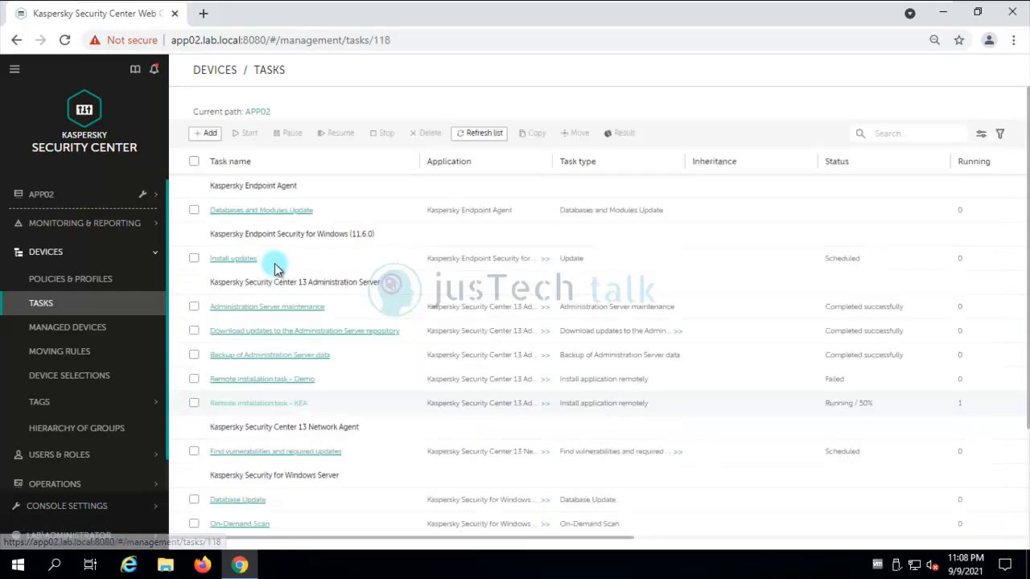
left_click(112, 104)
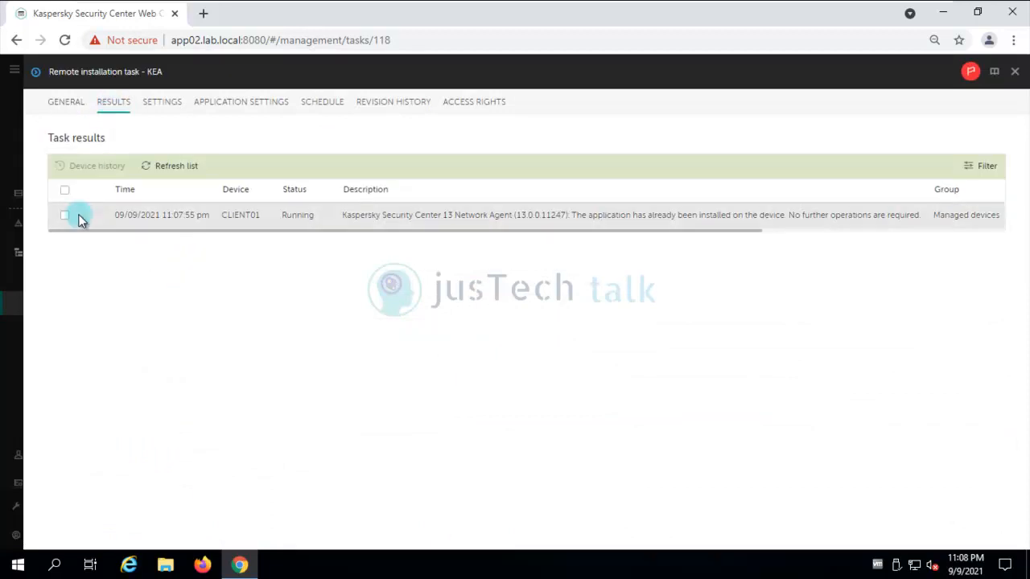
Step: Show the KEA installation task's history on CLIENT01 and refresh it to check the installation progress
left_click(65, 216)
left_click(169, 166)
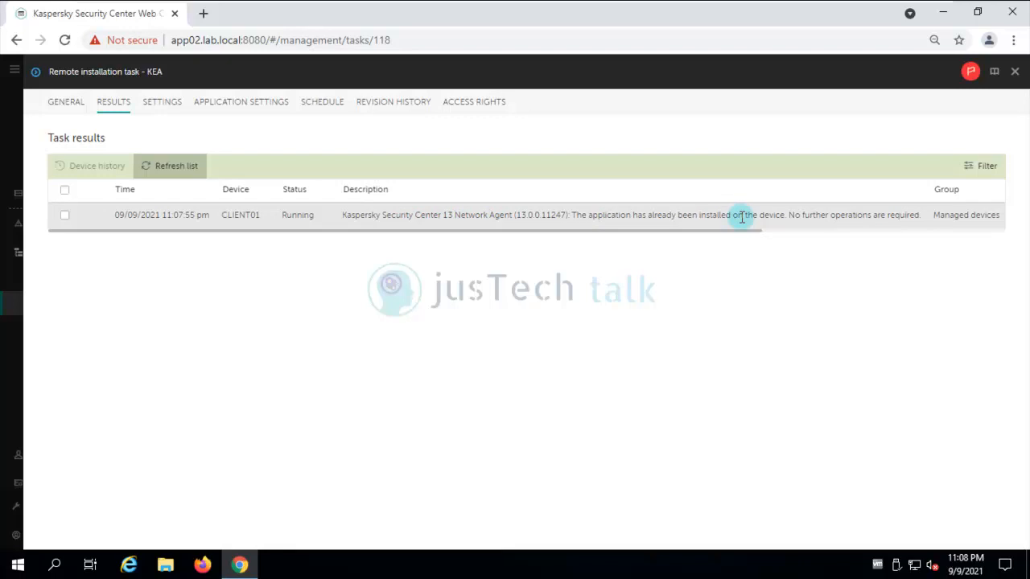
left_click(60, 215)
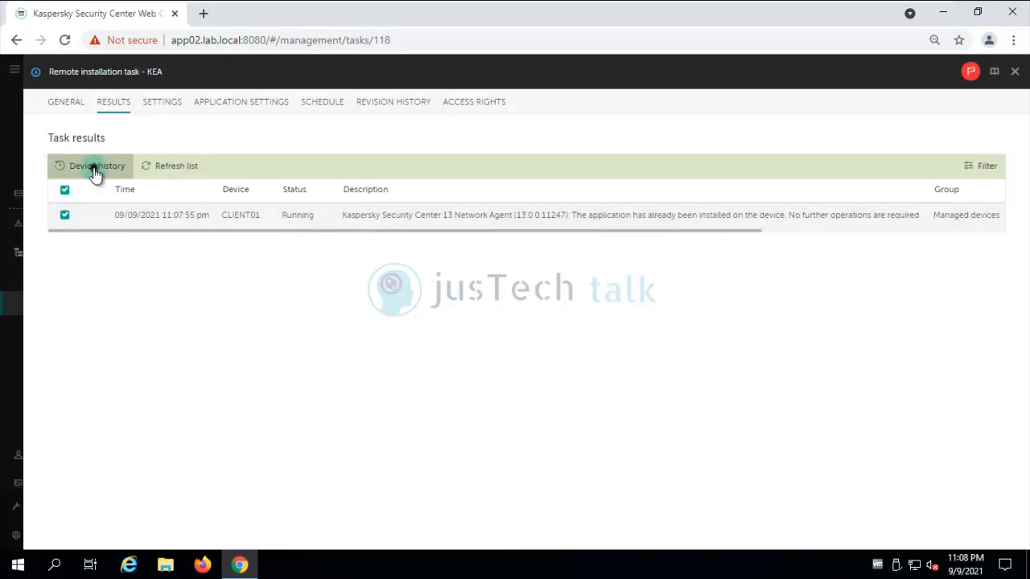
left_click(94, 167)
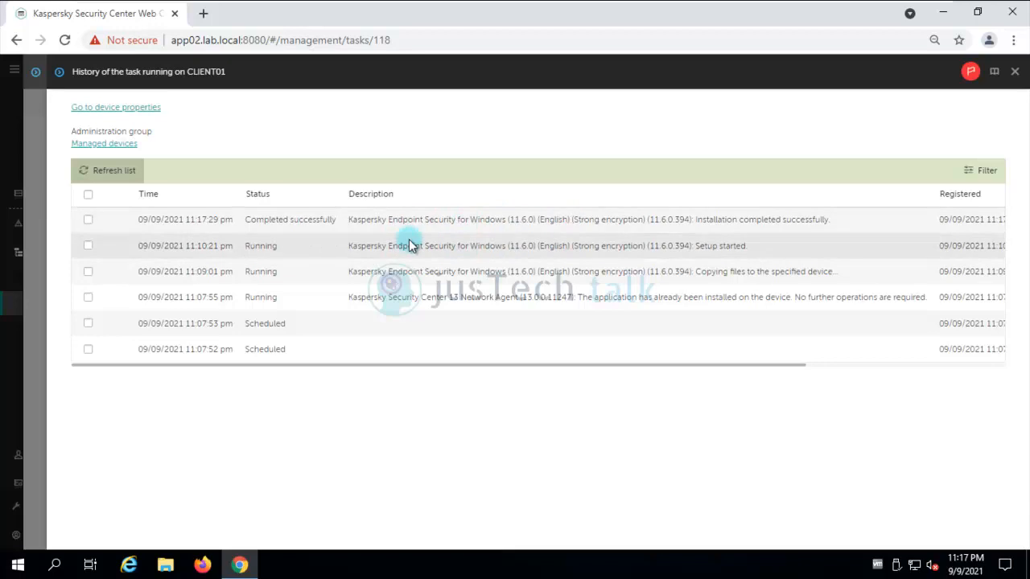
left_click(106, 170)
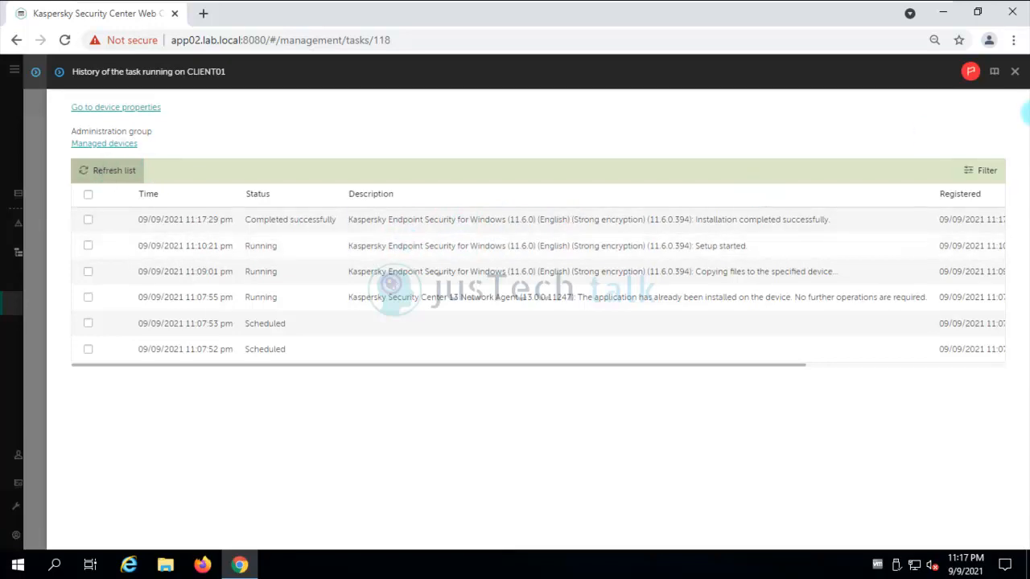
Step: Return to the task list and refresh it to check the status of Remote installation task - KEA
left_click(1017, 73)
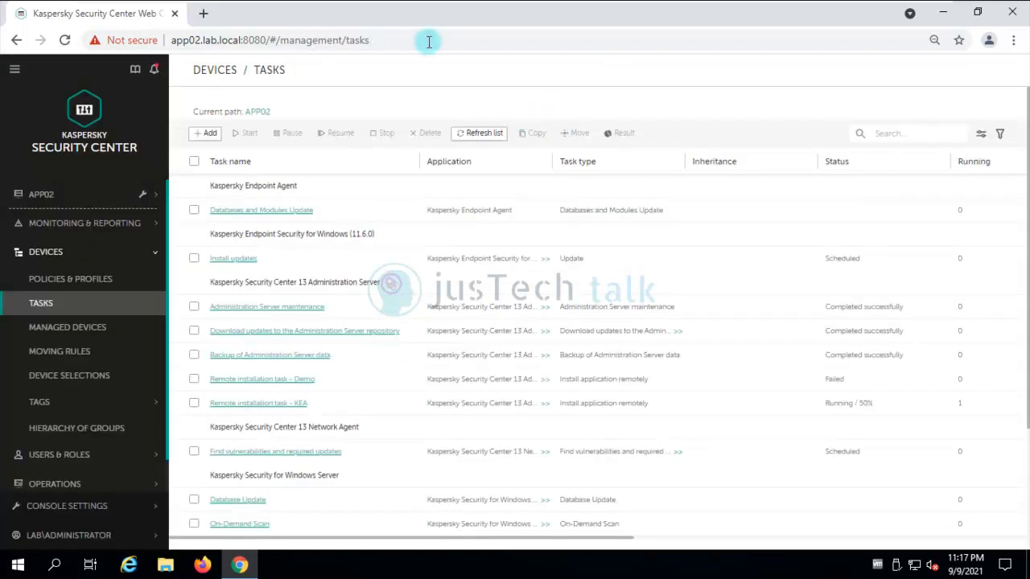
left_click(477, 134)
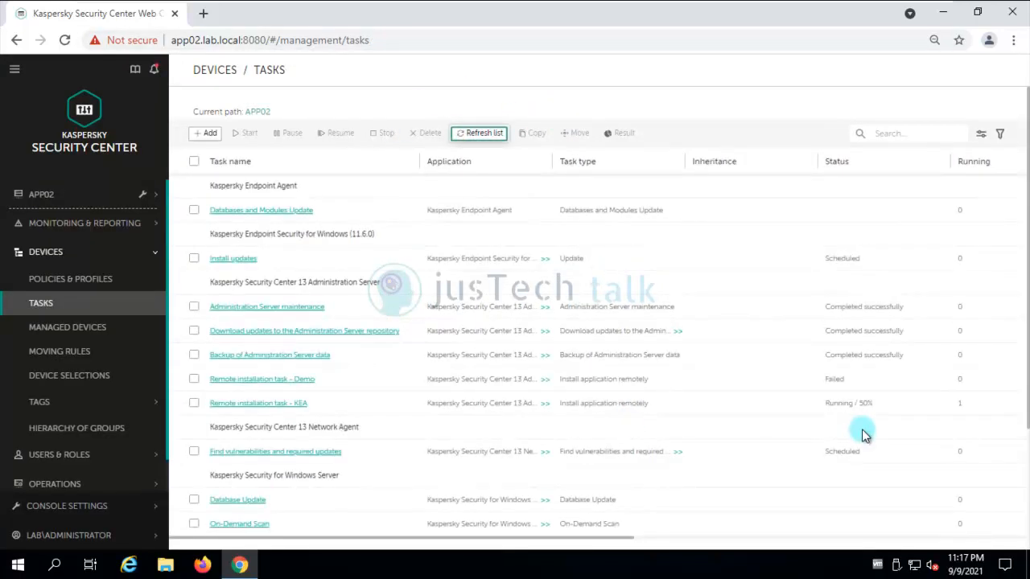
left_click(481, 137)
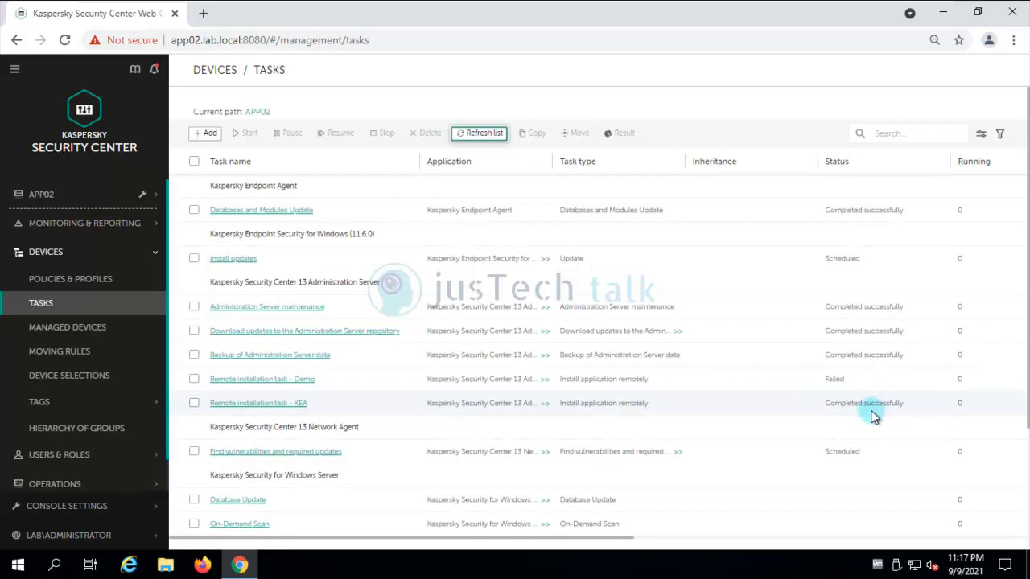
Step: Switch to the client virtual machine, refresh its installed programs list to check for the Kaspersky applications, and return to the server
left_click(618, 13)
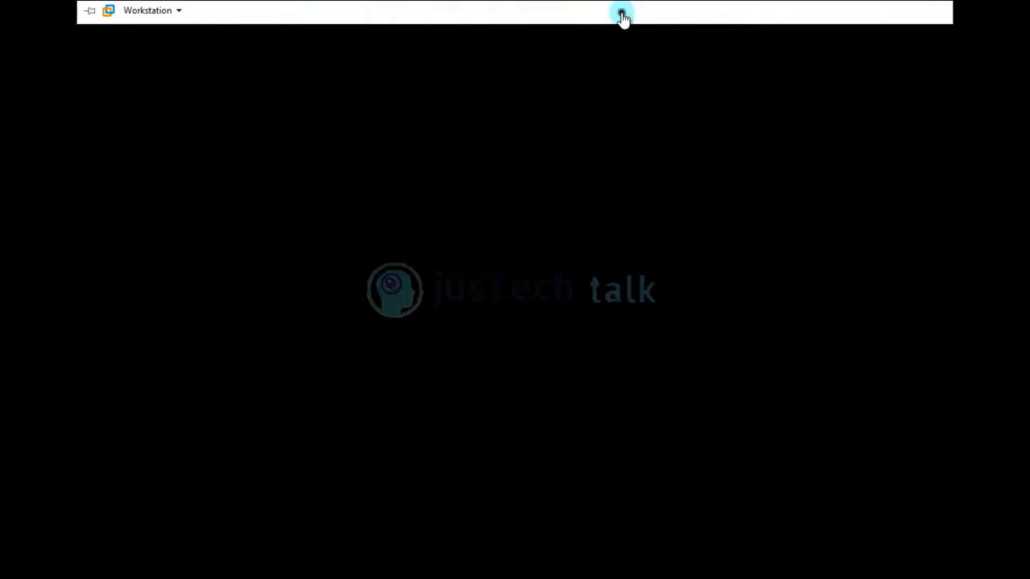
left_click(838, 155)
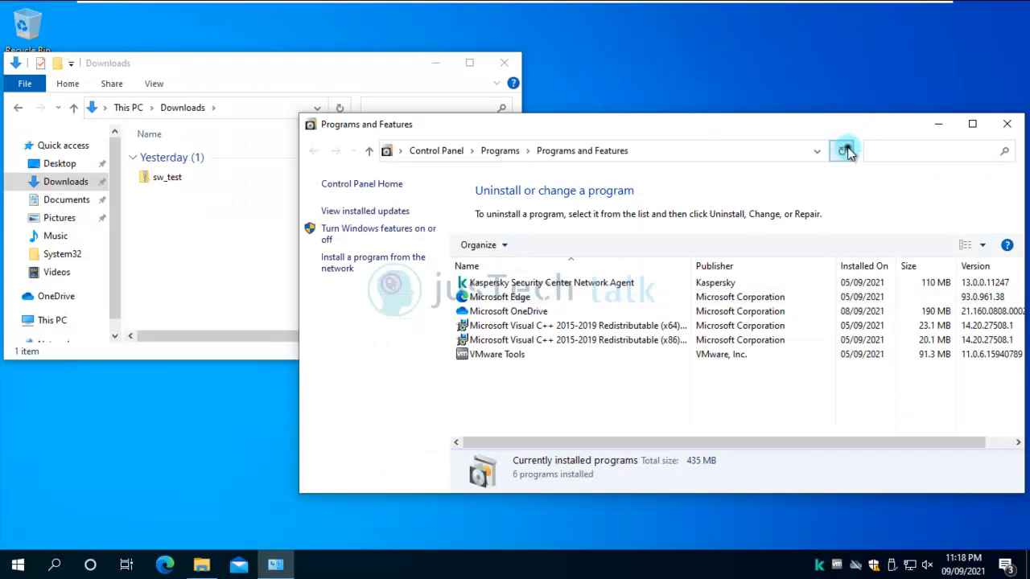
left_click(842, 151)
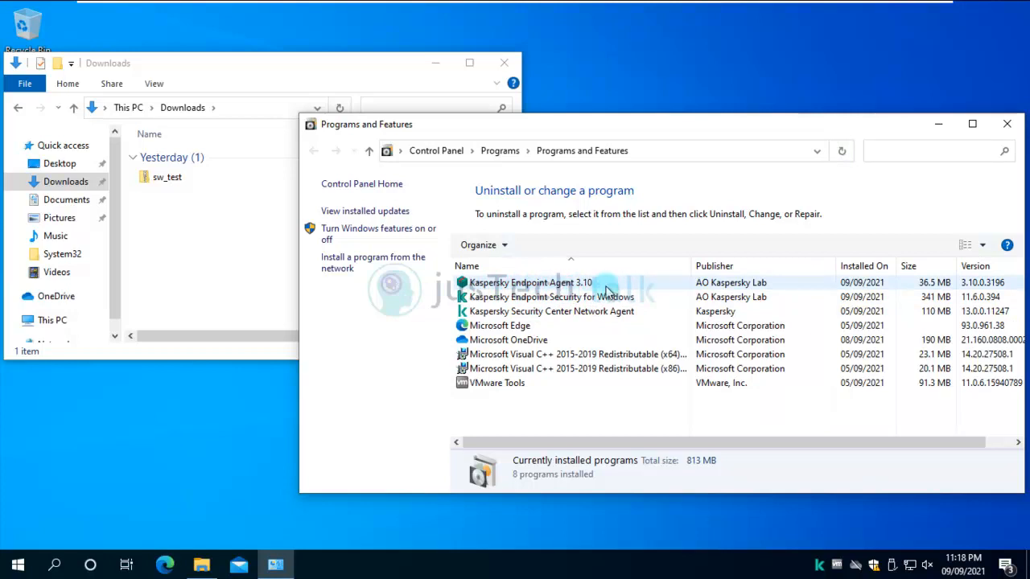
left_click(939, 123)
mouse_move(591, 9)
left_click(556, 13)
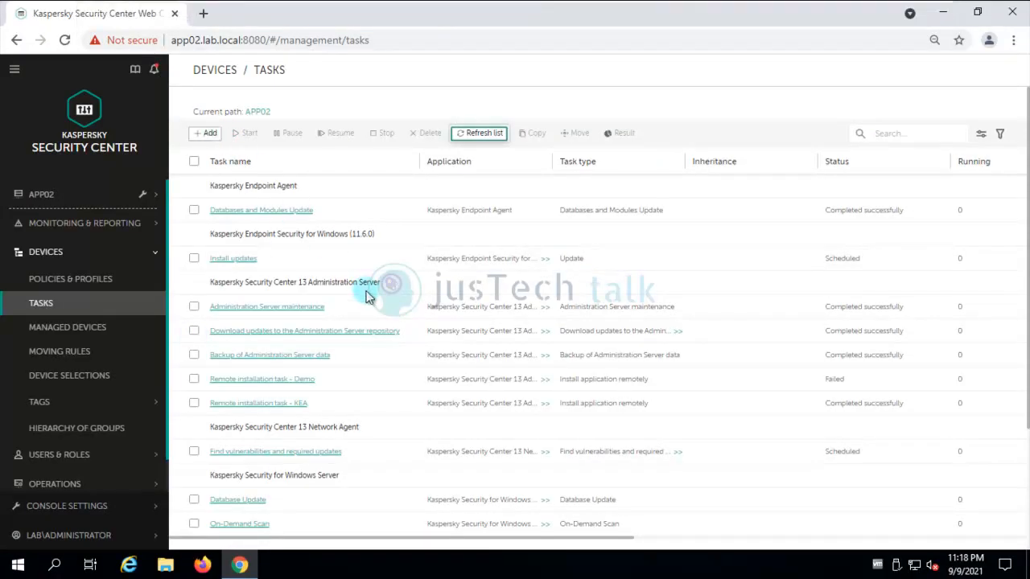
Step: Create a new Kaspersky Endpoint Agent task of type Activation of Application, assigned to an administration group
left_click(210, 135)
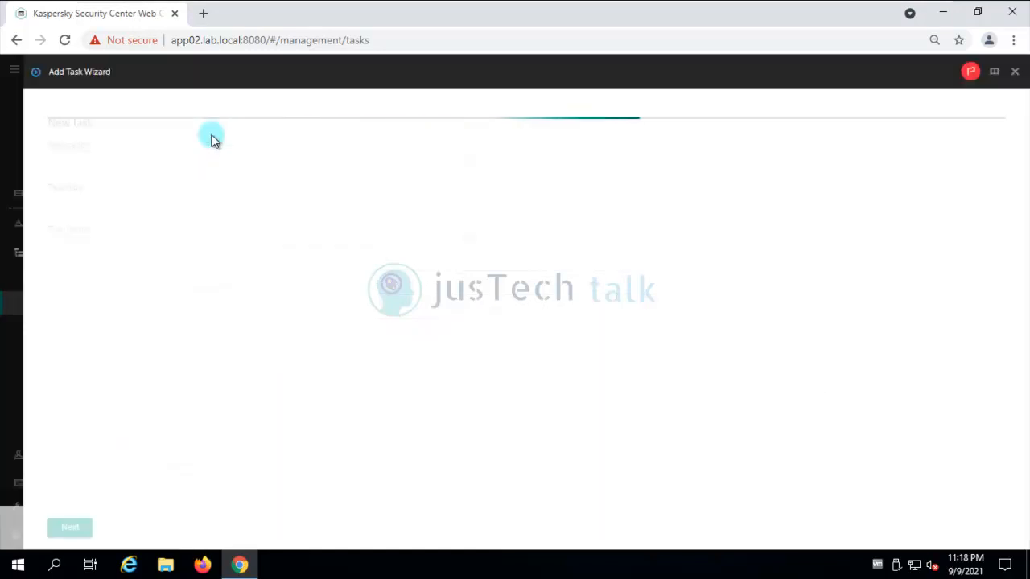
left_click(451, 164)
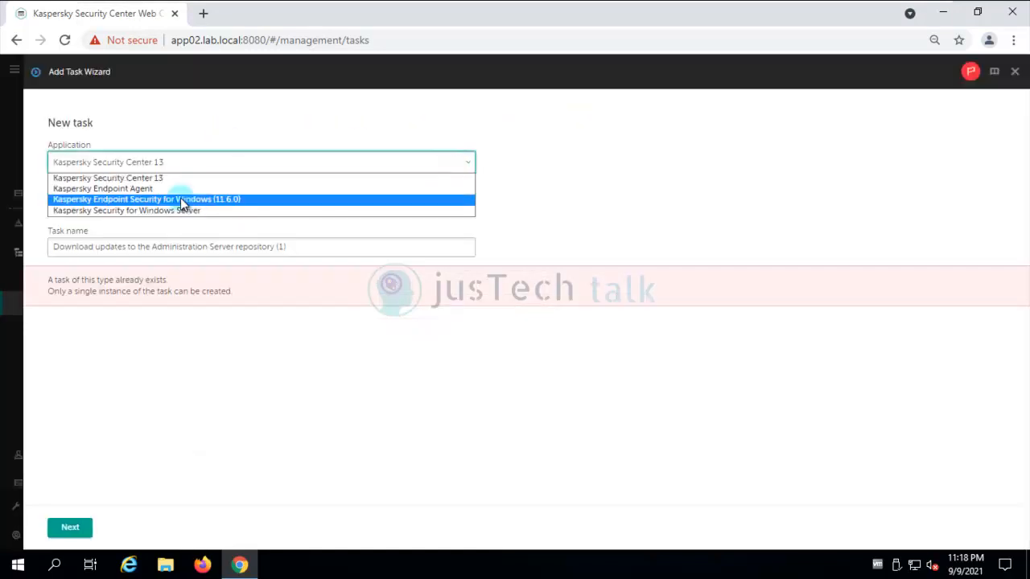
left_click(147, 188)
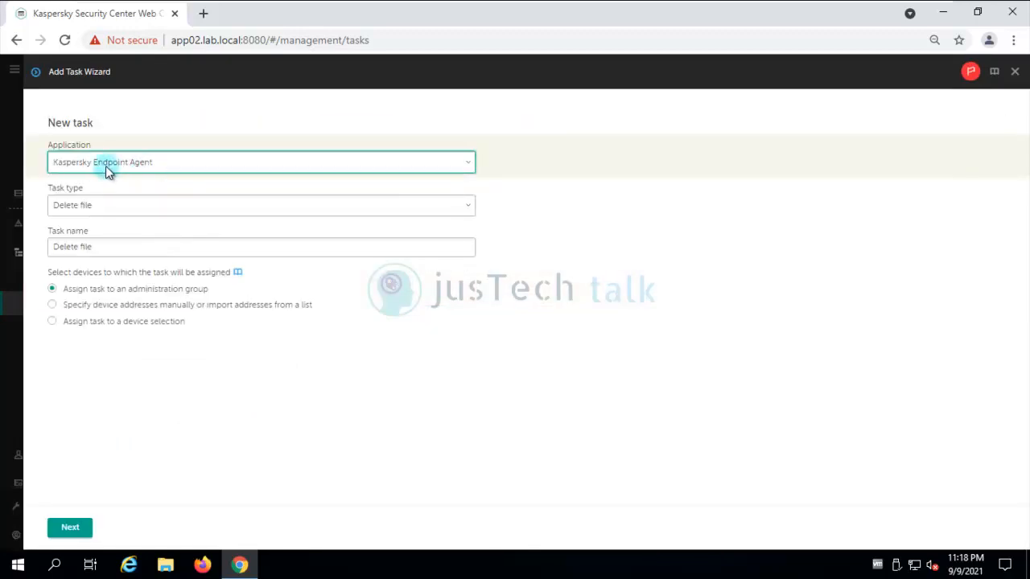
left_click(259, 208)
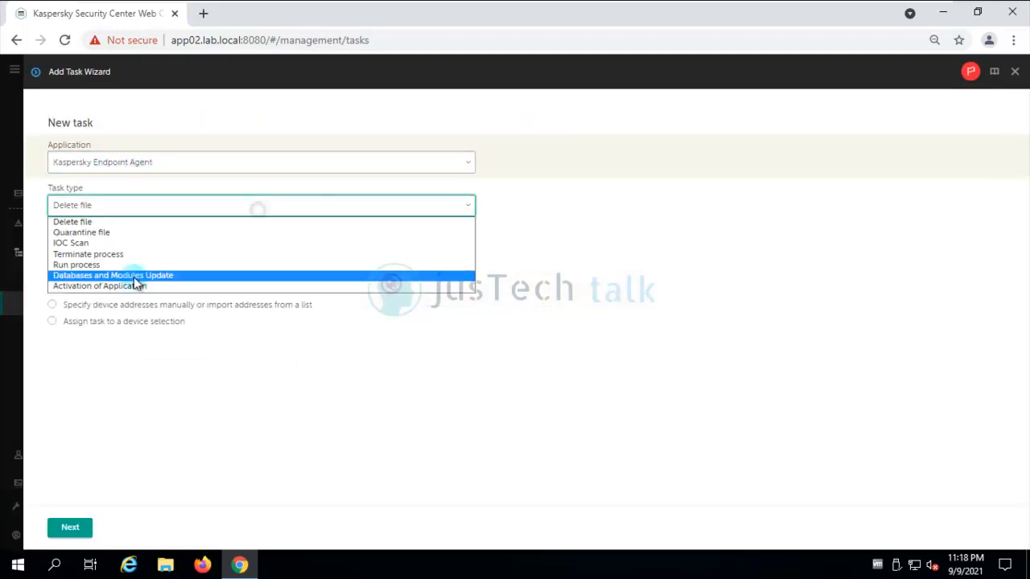
left_click(110, 287)
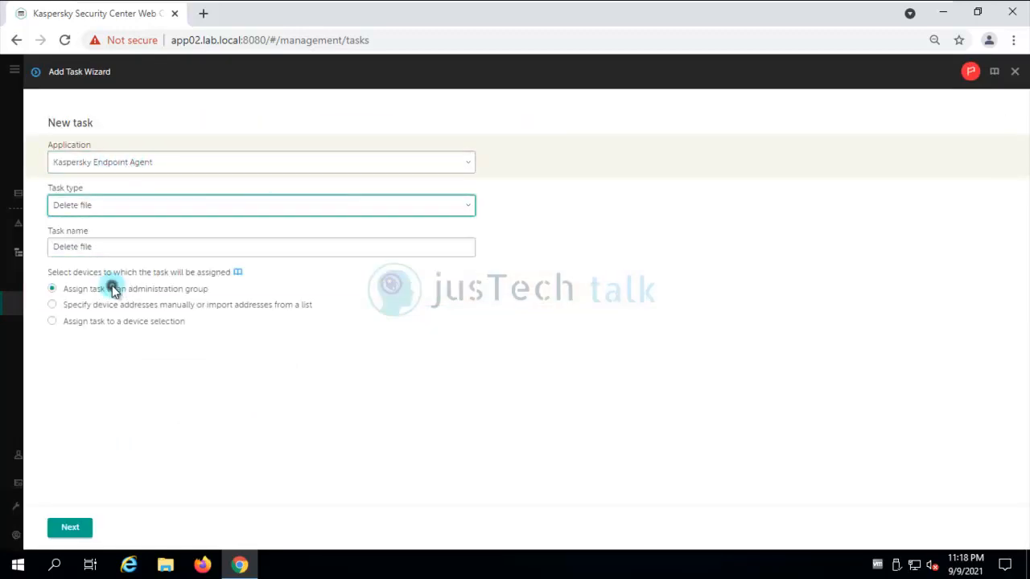
left_click(70, 528)
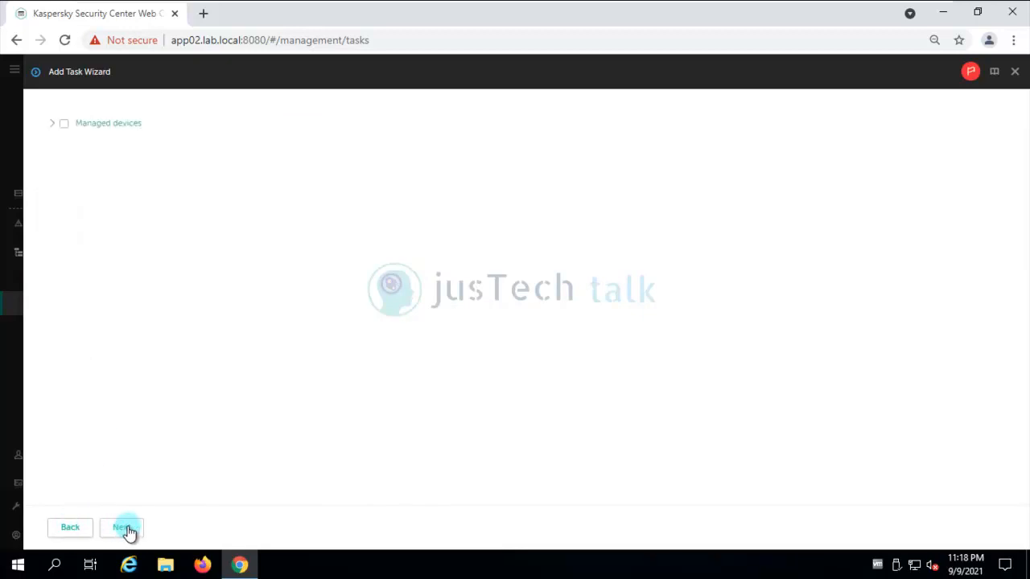
Step: Assign the activation task to Managed devices, choose the Endpoint Detection and Response Optimum license, keep the default account, and finish the task
left_click(50, 124)
left_click(121, 534)
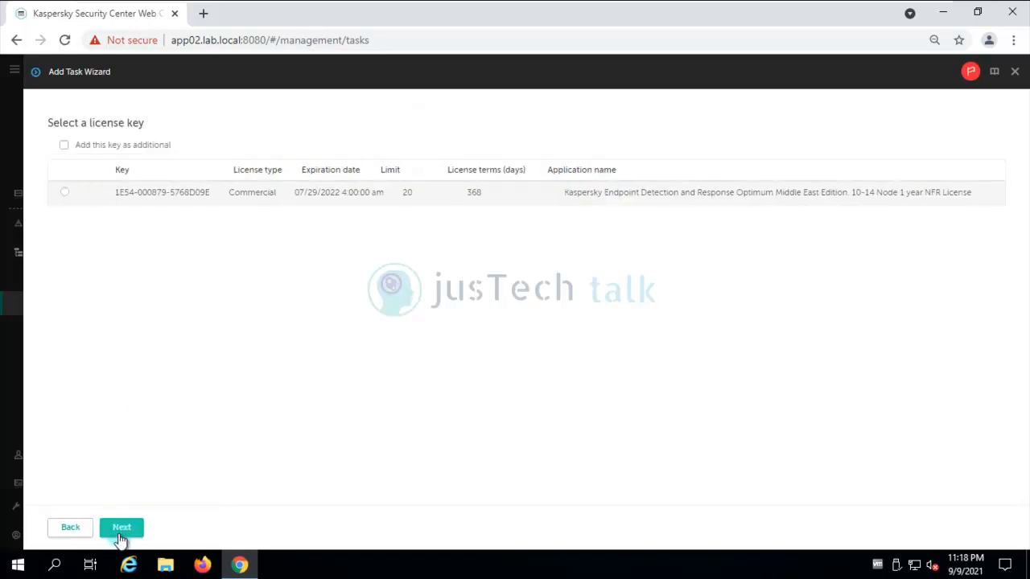
left_click(68, 196)
left_click(121, 535)
left_click(121, 534)
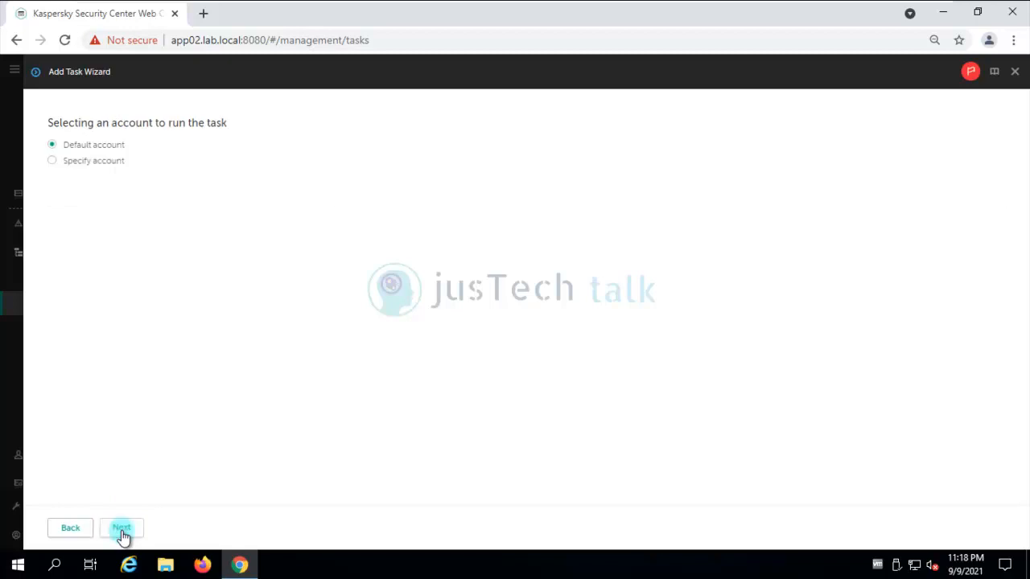
left_click(122, 535)
left_click(123, 535)
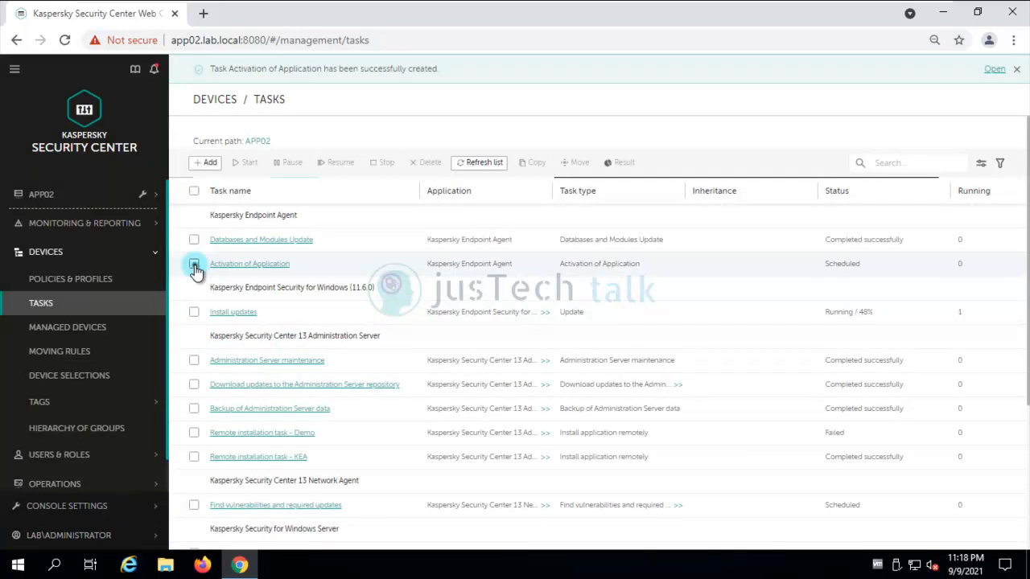
Step: Run the Activation of Application task and refresh the task list to check its status
left_click(194, 264)
left_click(248, 166)
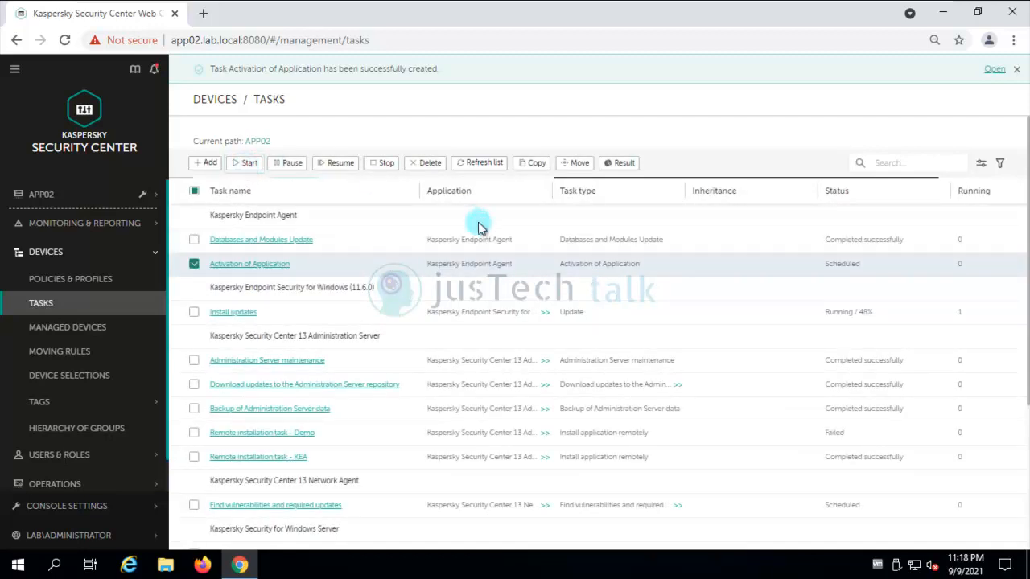
left_click(481, 138)
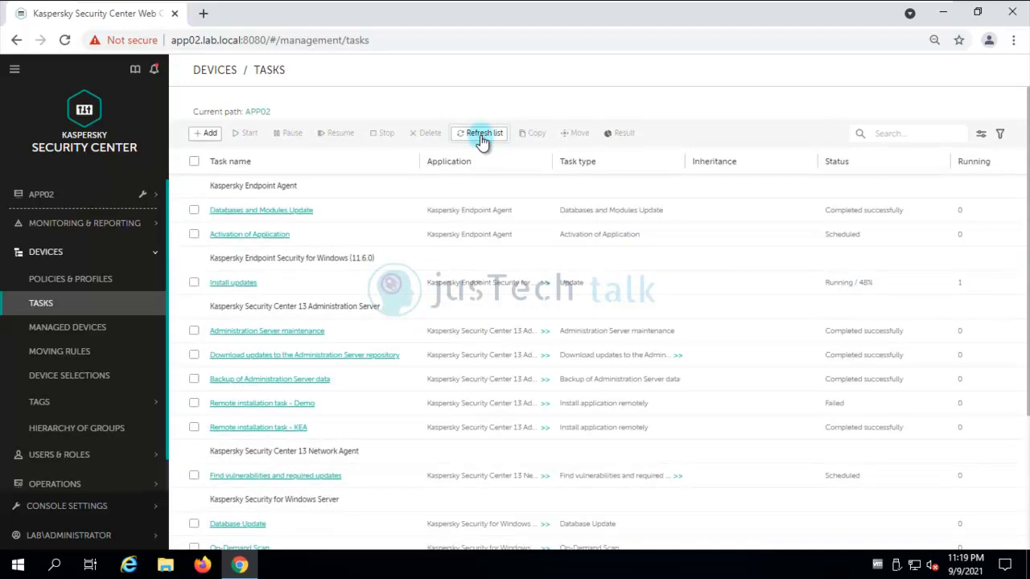
left_click(481, 137)
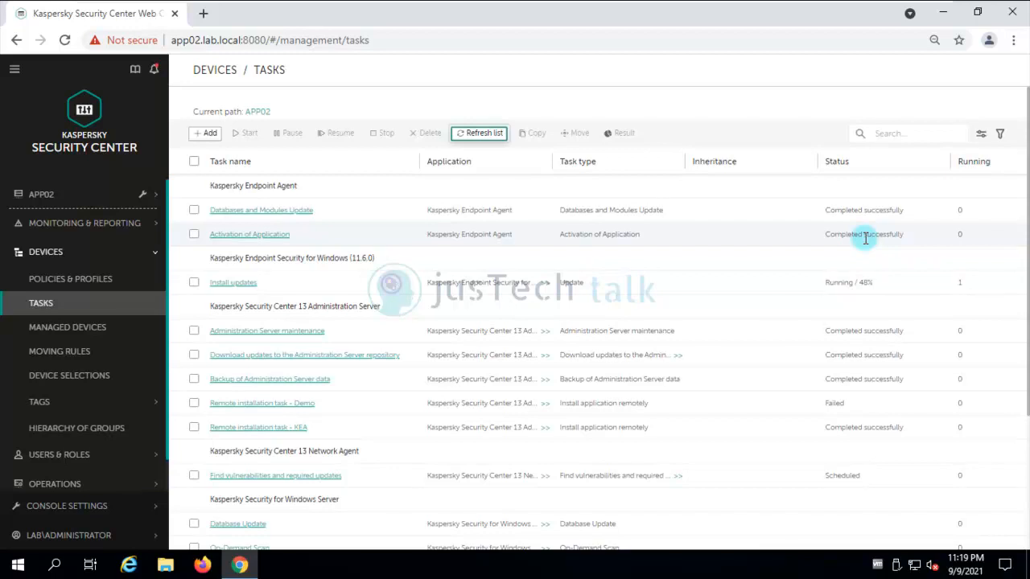
Step: Create a new Kaspersky Endpoint Agent policy with Kaspersky Sandbox integration excluded from its deployment options
left_click(96, 282)
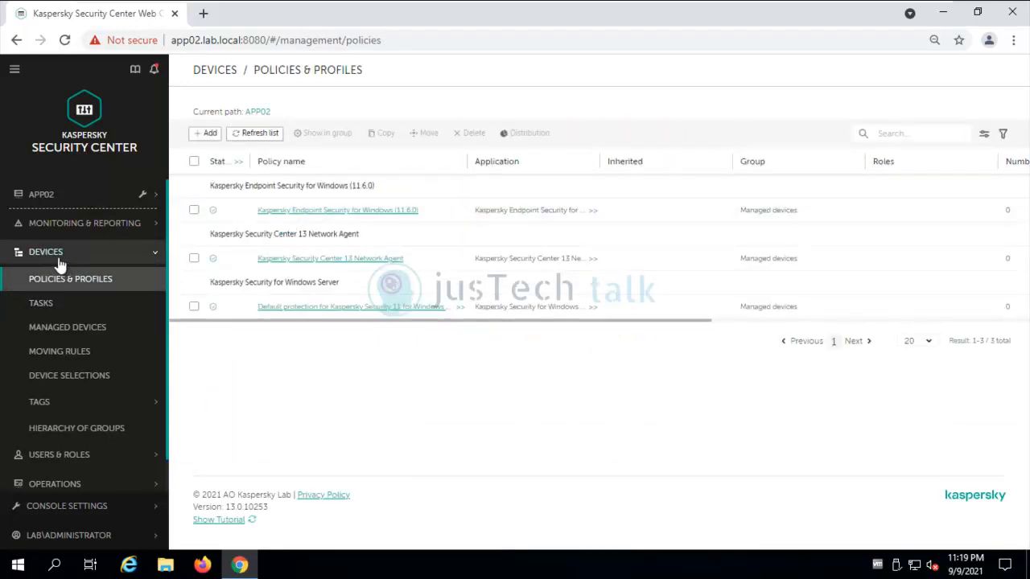
left_click(214, 134)
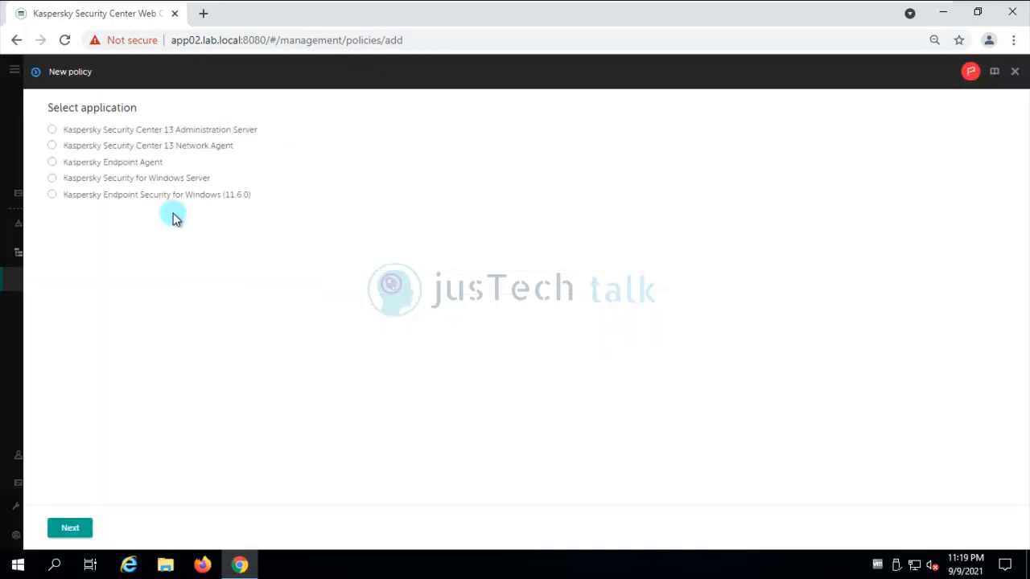
left_click(51, 164)
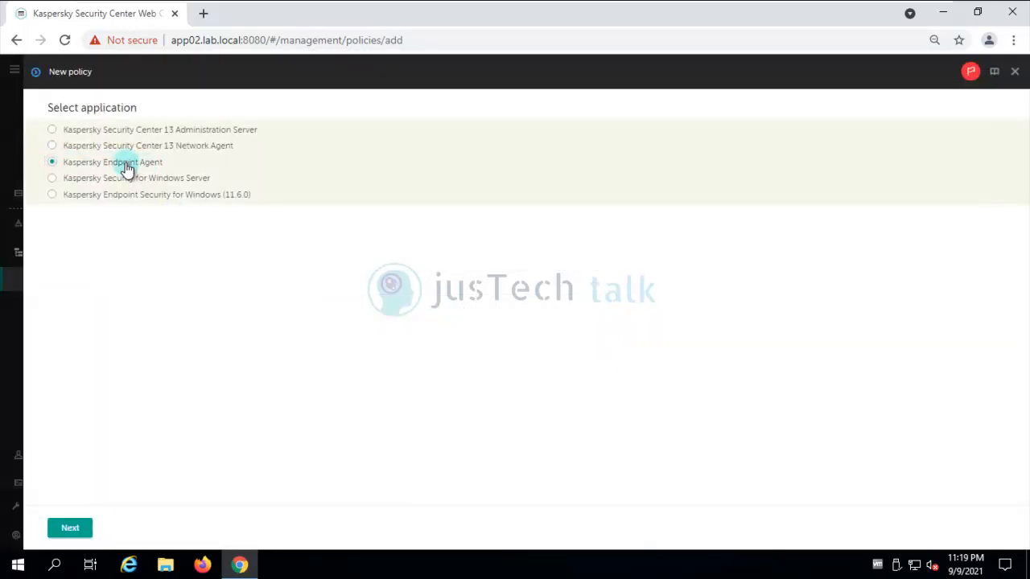
left_click(75, 531)
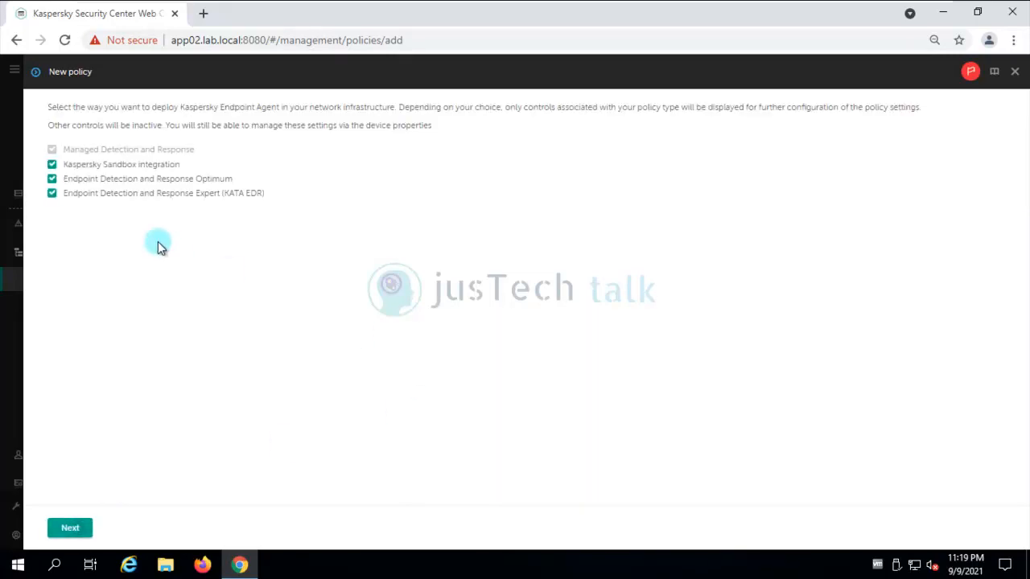
left_click(52, 165)
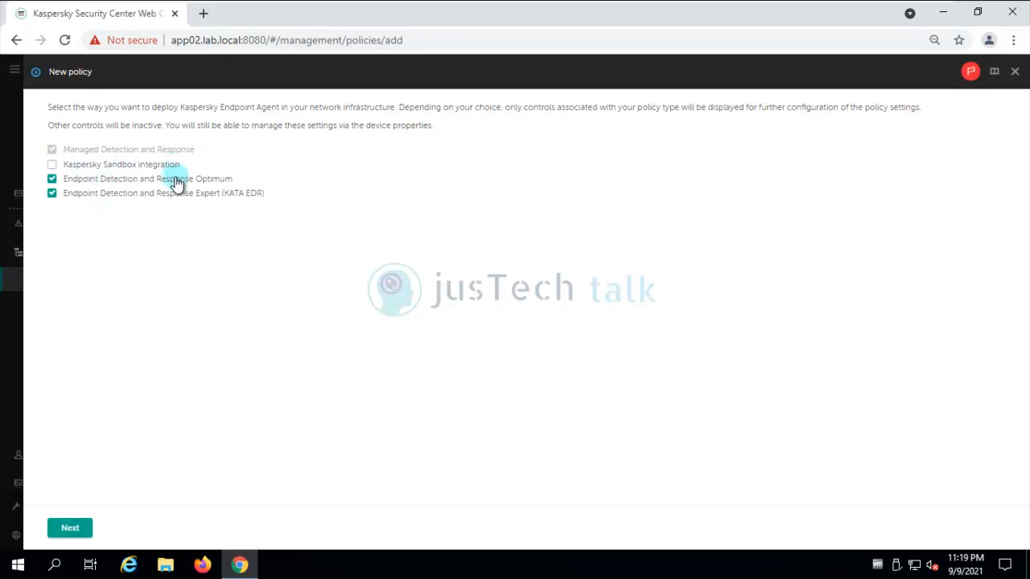
left_click(77, 531)
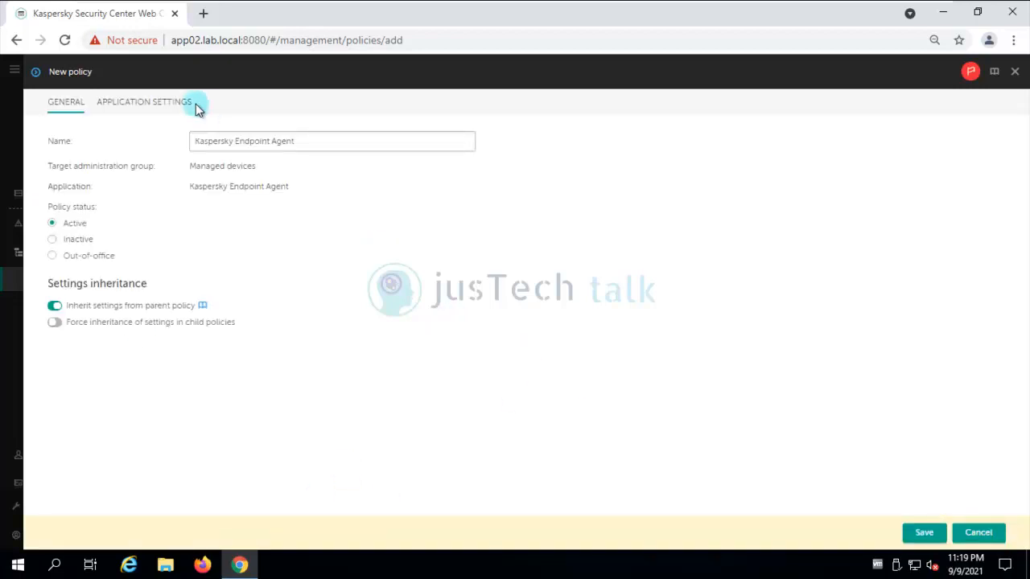
Step: Review the new policy's Interface and management settings for the selected deployment options
left_click(165, 108)
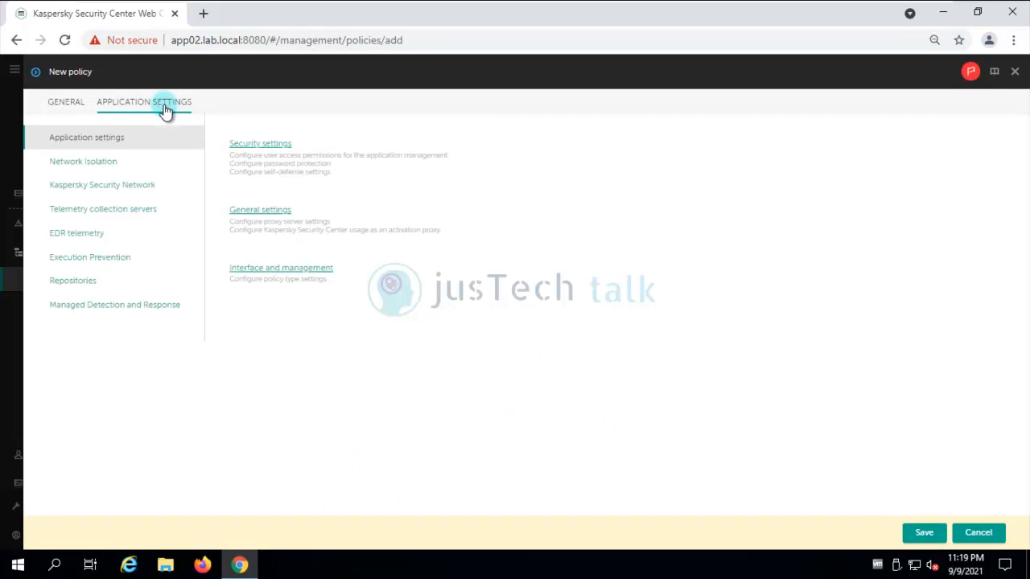
left_click(296, 273)
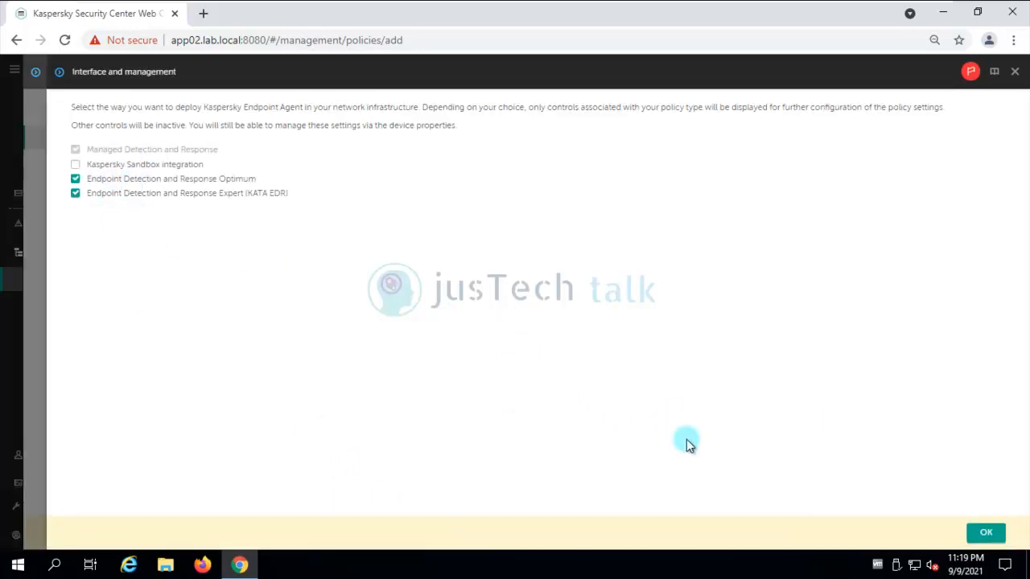
left_click(985, 532)
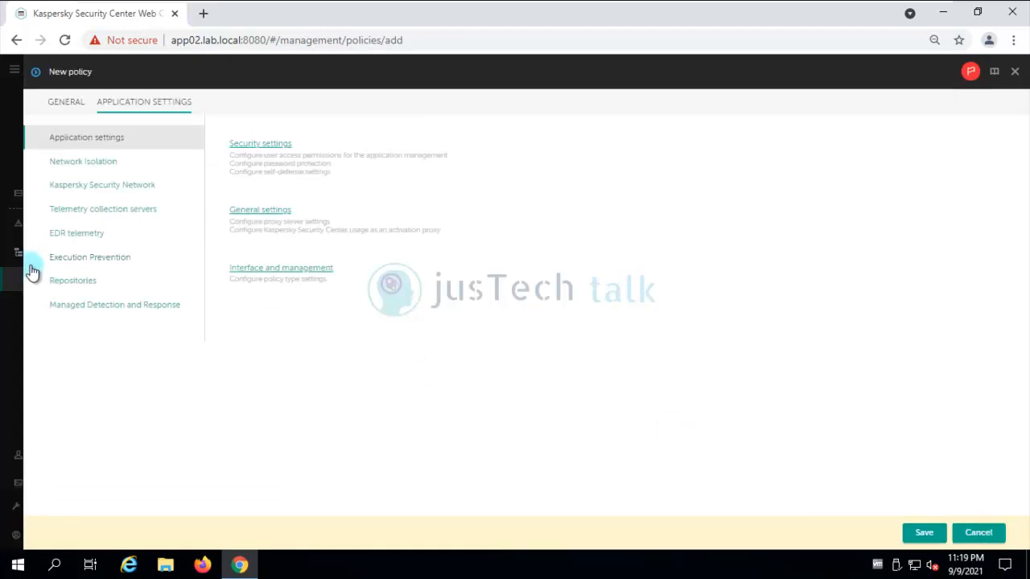
Step: Accept sending quarantine and threat development chain data in the policy's Administration Server synchronization settings, and save the policy
left_click(70, 285)
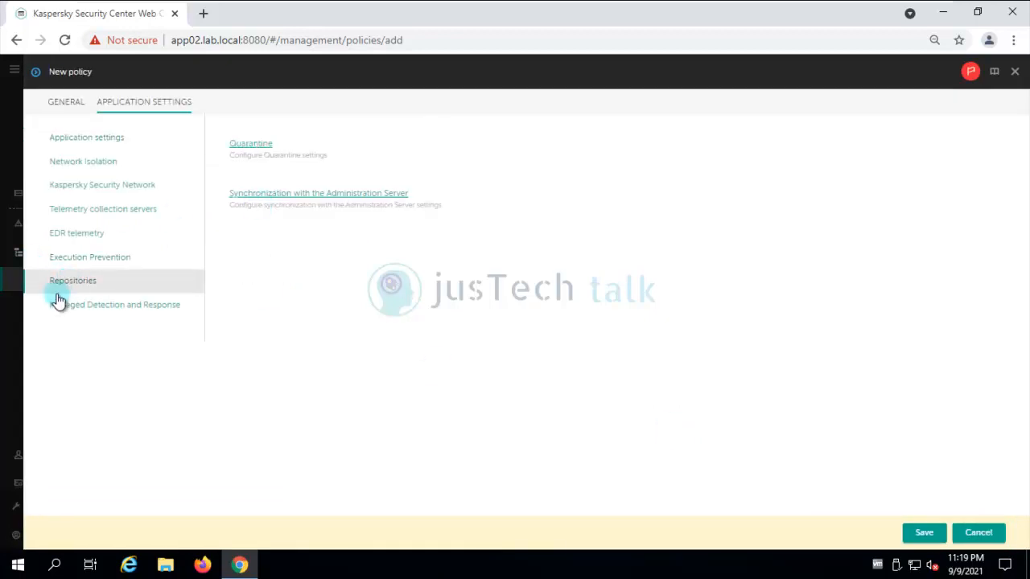
left_click(288, 198)
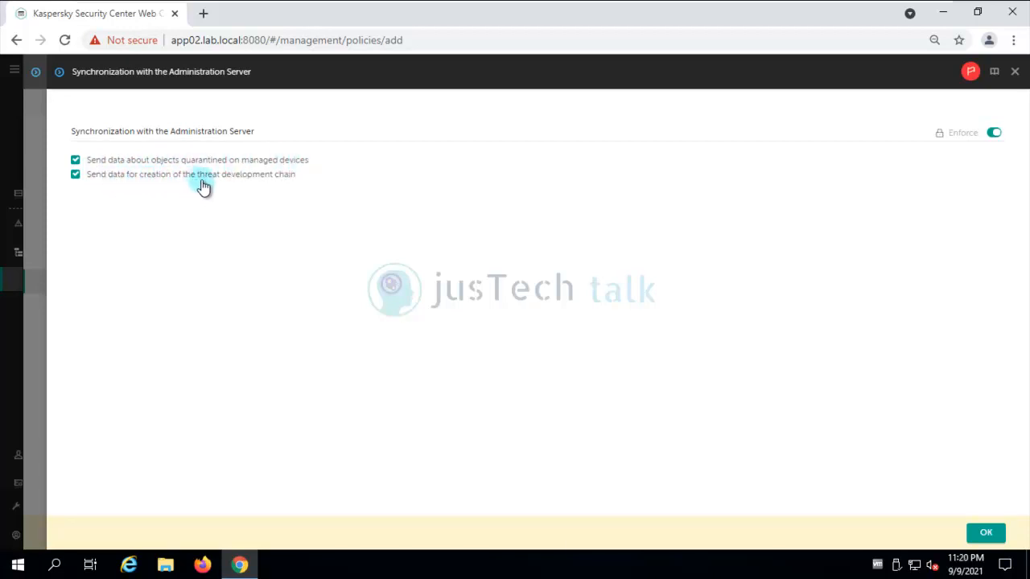
left_click(987, 534)
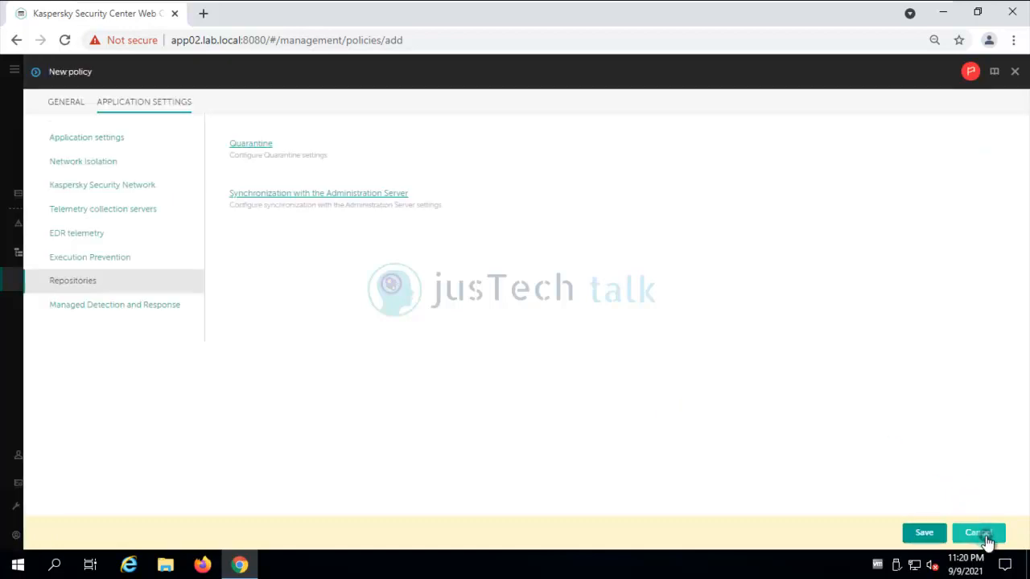
left_click(929, 534)
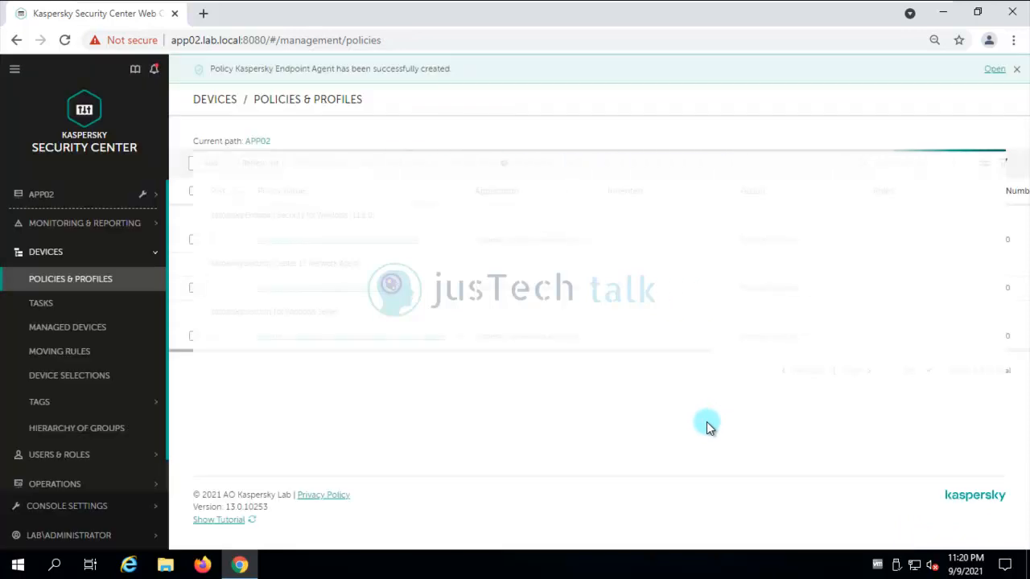
Step: Open the Report on threats for editing and show its details fields
left_click(158, 227)
left_click(49, 274)
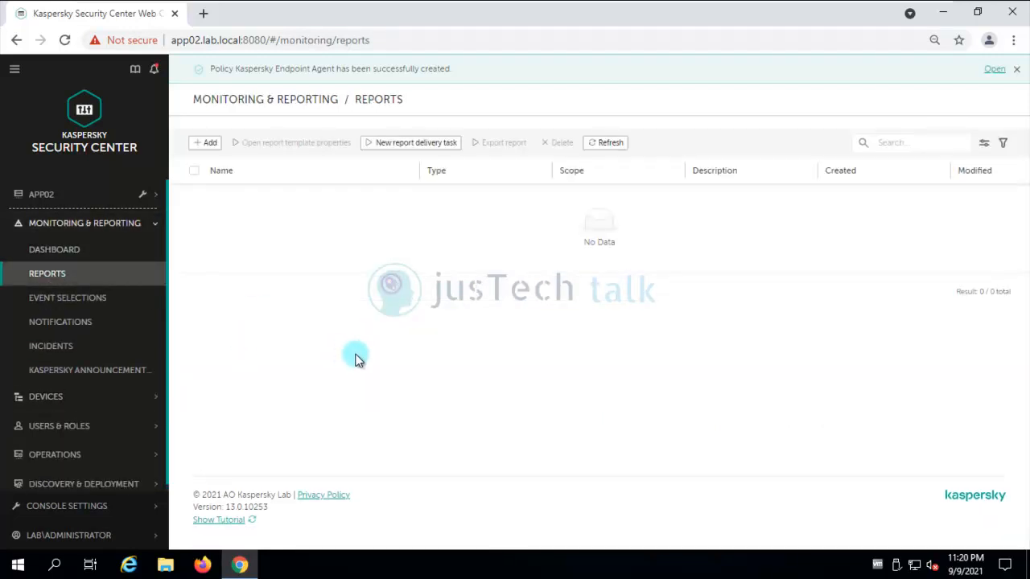
scroll(358, 359, "down", 5)
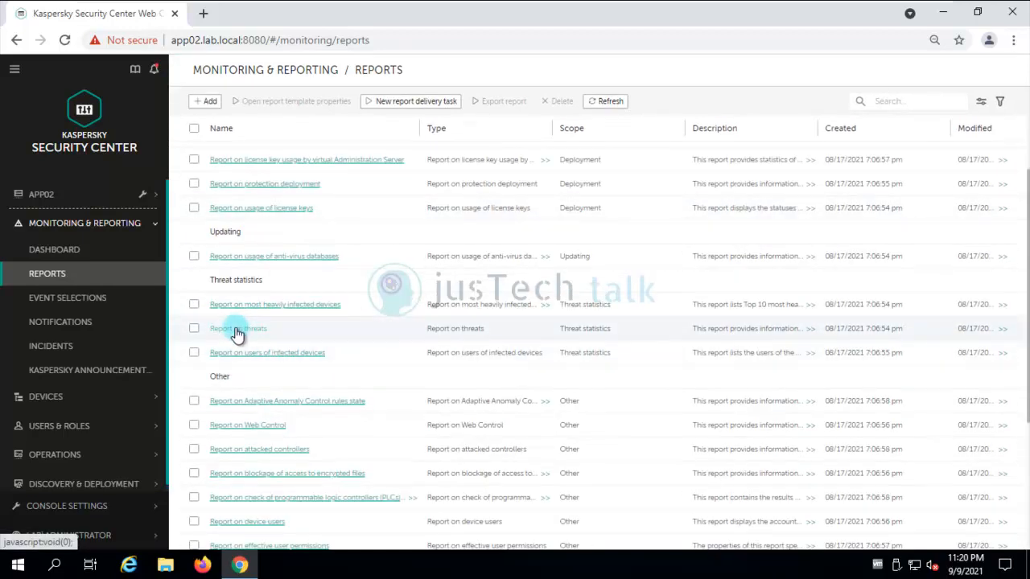
left_click(236, 329)
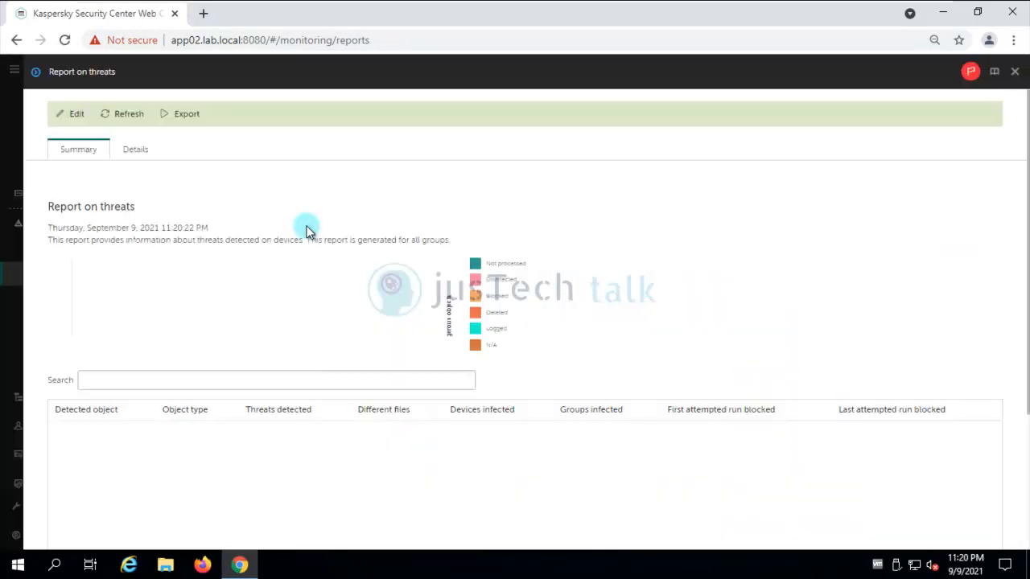
left_click(77, 115)
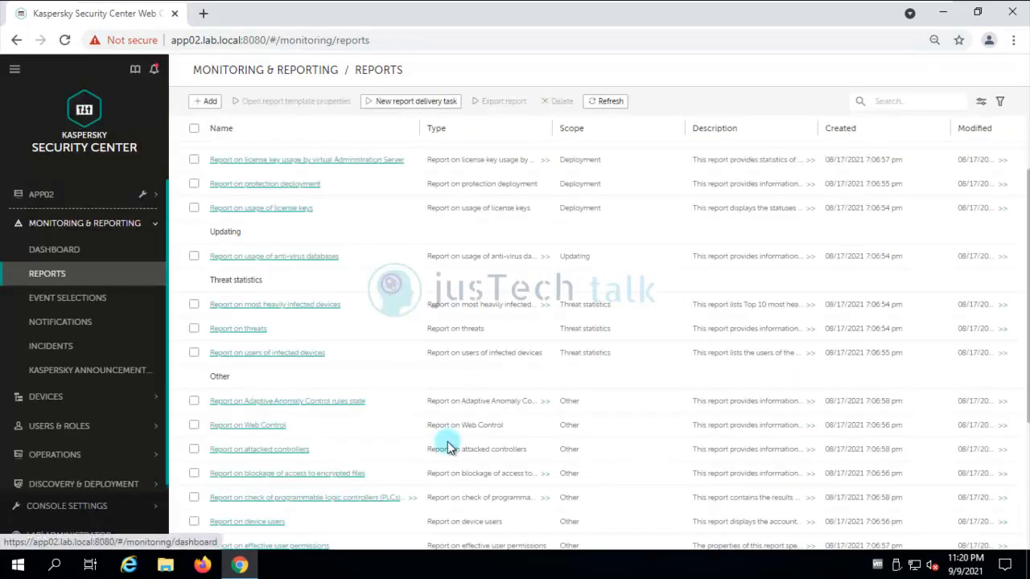
left_click(110, 105)
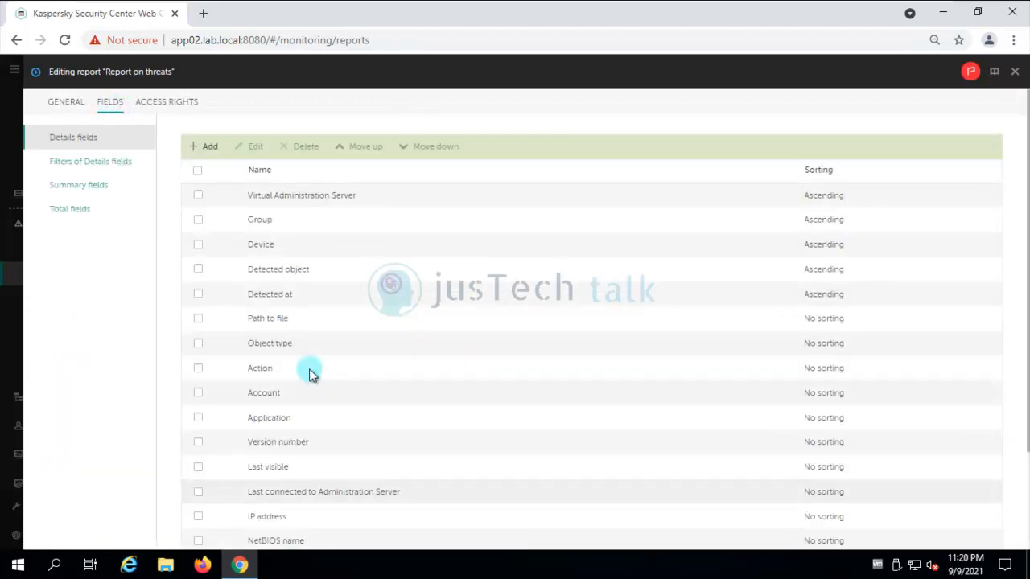
Step: Move the Open incident field to the top of the report's details fields
scroll(361, 367, "down", 2)
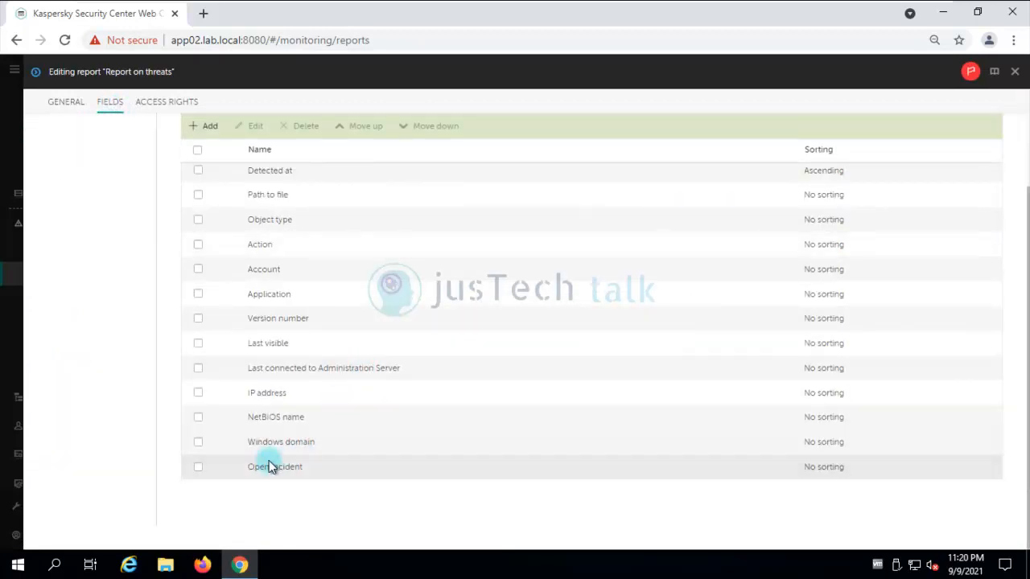
left_click(198, 470)
left_click(358, 129)
left_click(358, 129)
left_click(358, 129)
left_click(358, 129)
left_click(358, 133)
left_click(358, 132)
left_click(359, 133)
left_click(359, 133)
scroll(367, 235, "up", 2)
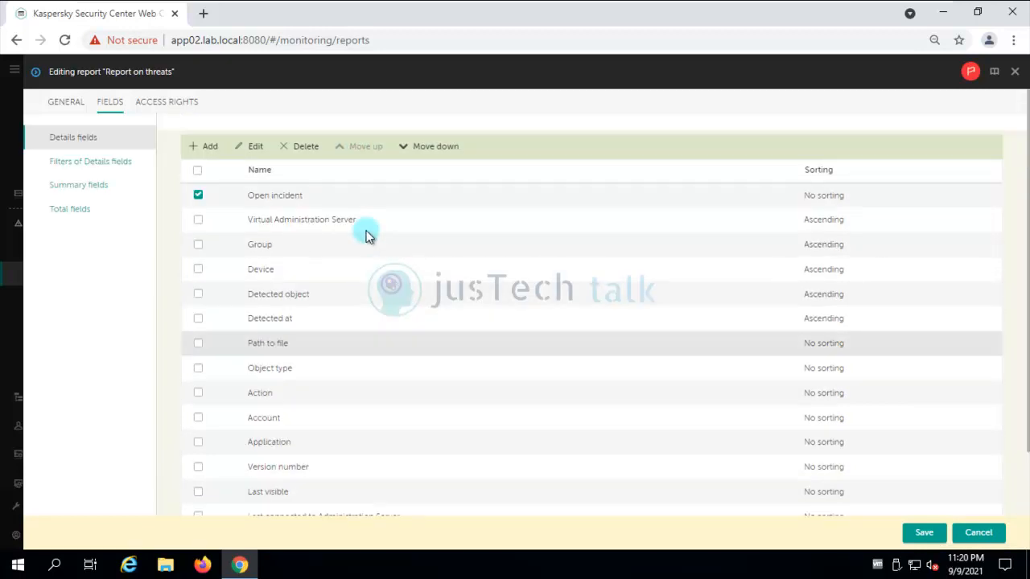
Step: Move the Detected at field up to directly below Open incident
left_click(198, 322)
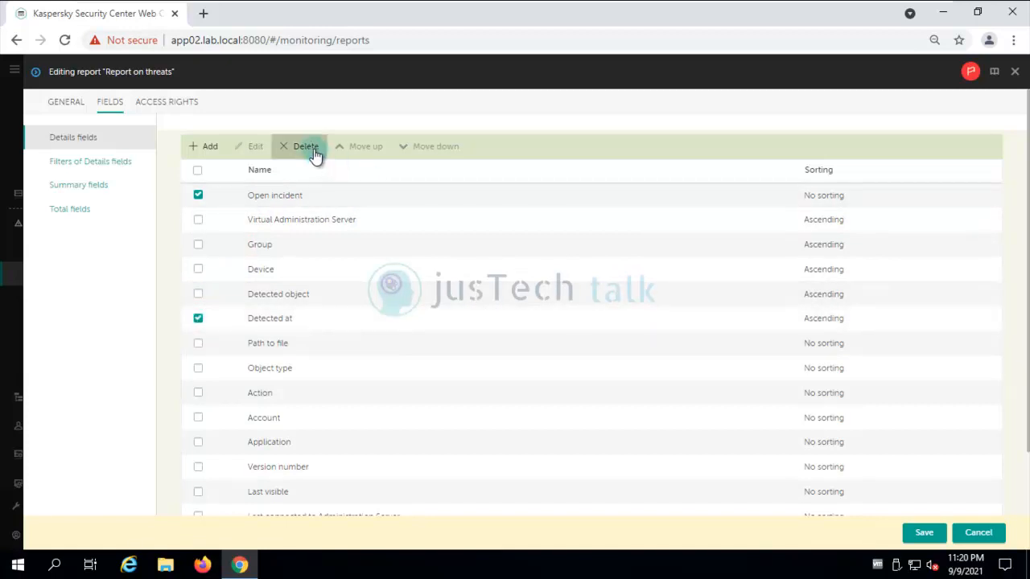
left_click(198, 197)
left_click(366, 155)
left_click(367, 156)
left_click(367, 155)
left_click(367, 156)
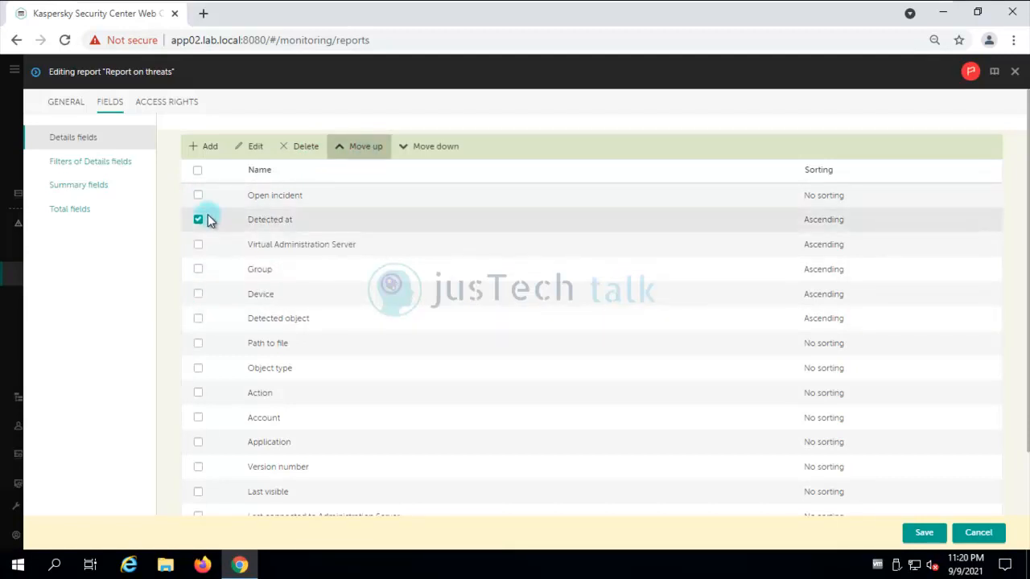
Step: Set the Detected at field's sorting to Descending, review the field list, and save the Report on threats
left_click(252, 147)
left_click(758, 158)
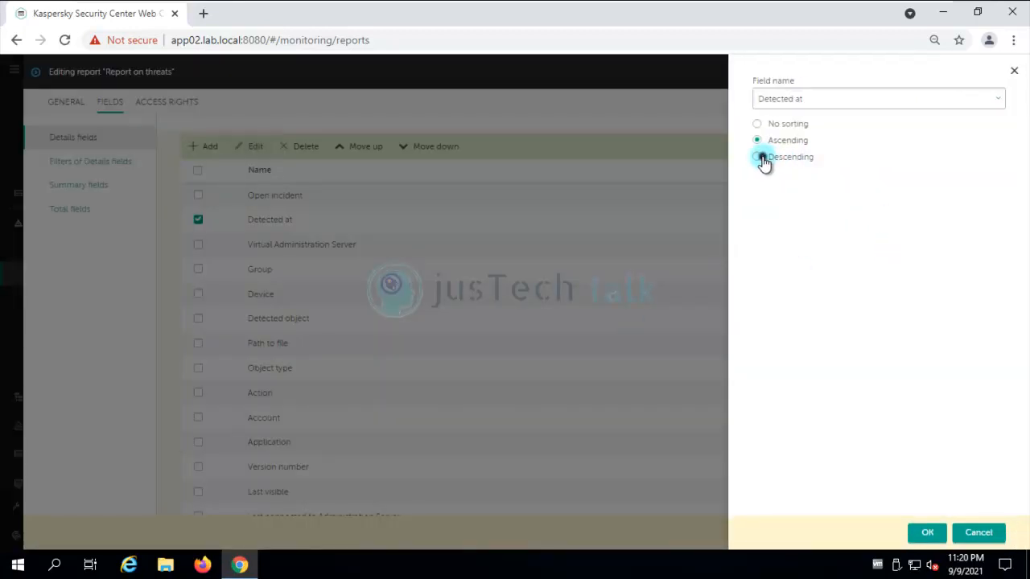
left_click(926, 534)
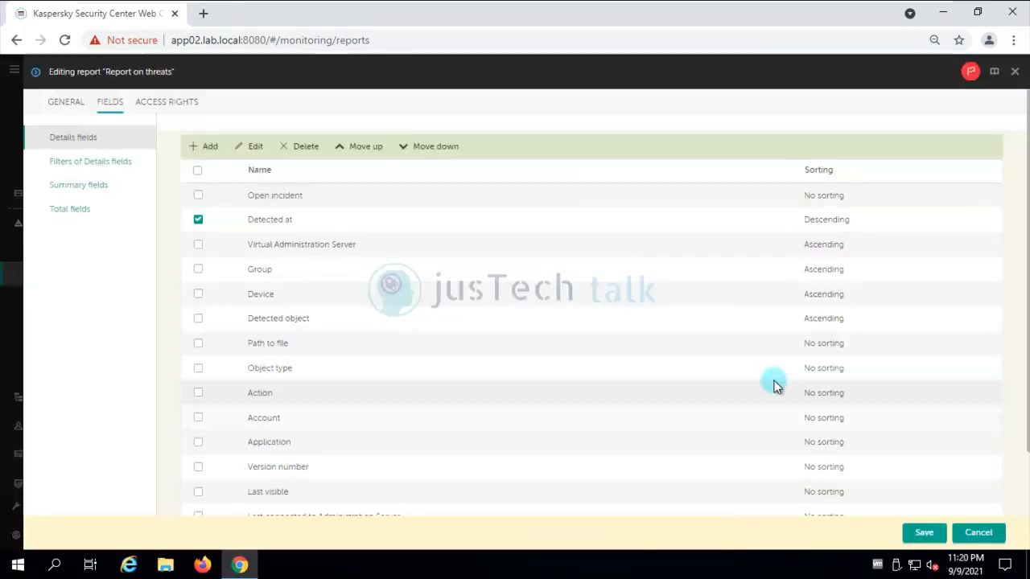
scroll(774, 386, "down", 2)
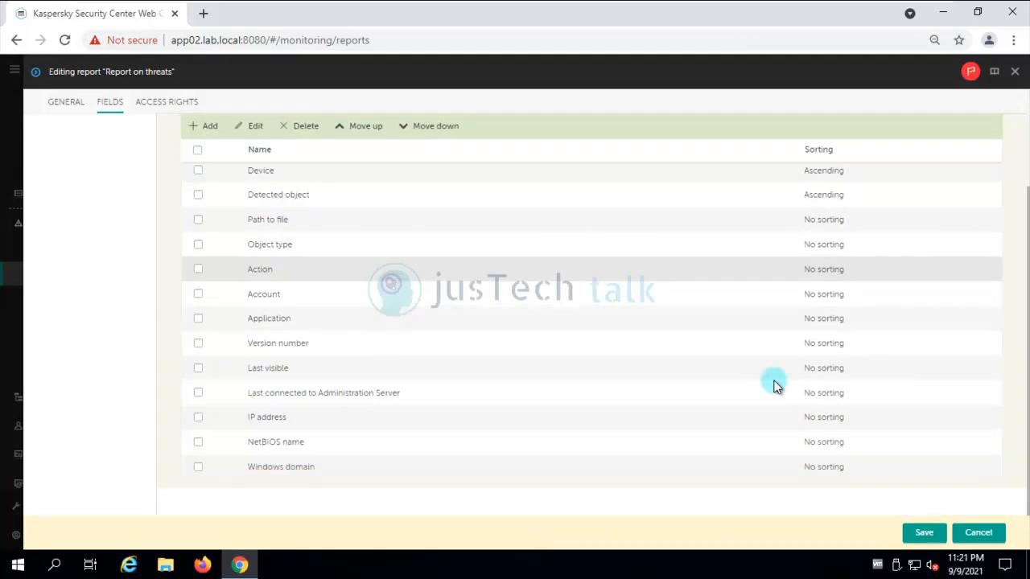
scroll(774, 386, "up", 2)
scroll(774, 386, "down", 2)
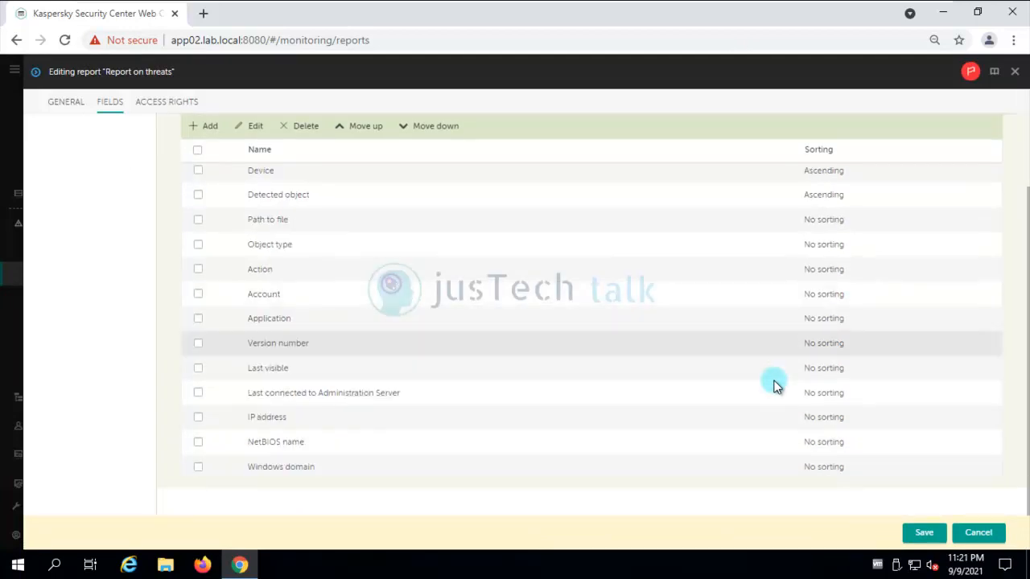
scroll(774, 387, "up", 3)
left_click(935, 536)
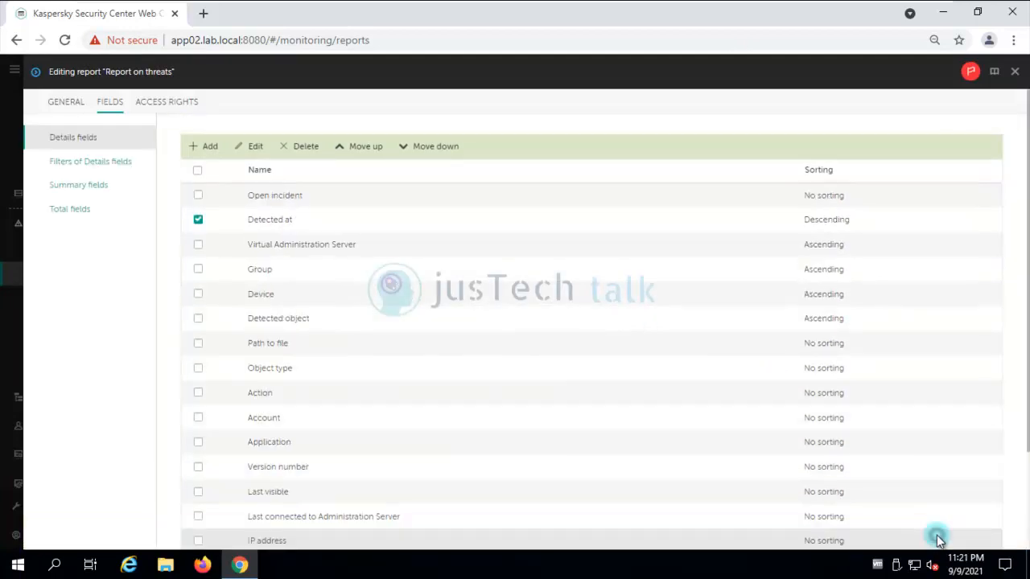